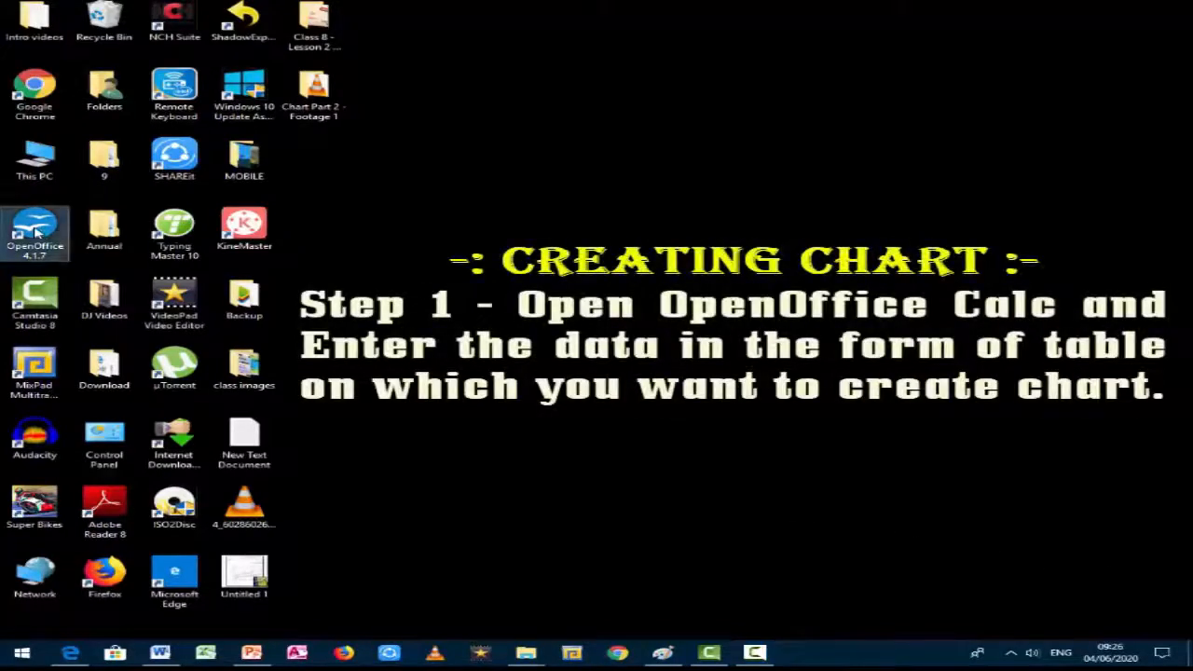
Step: Launch OpenOffice from the desktop shortcut
double_click(34, 233)
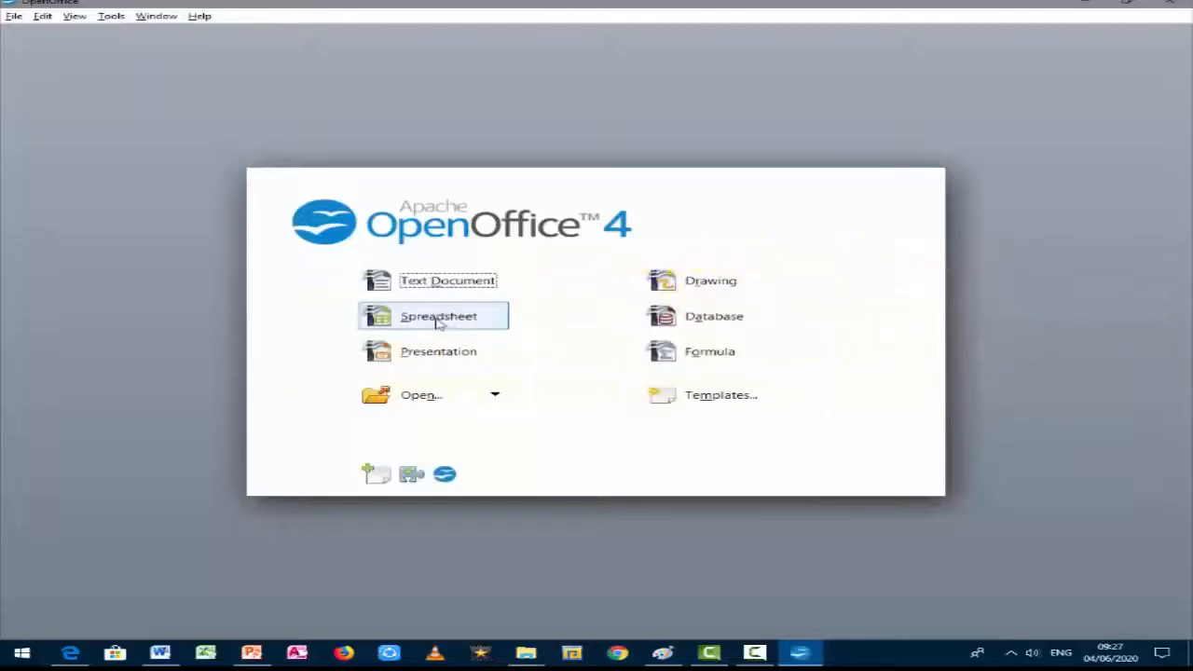
left_click(438, 318)
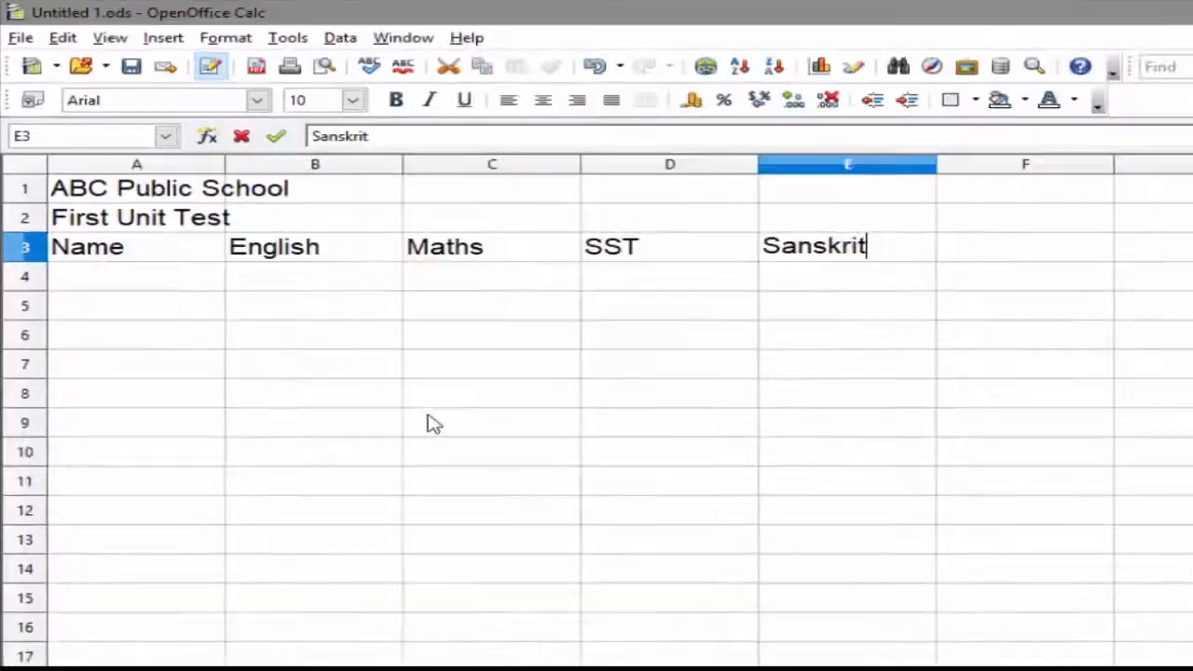
Step: Add the subject heading Computer in cell F3 after Sanskrit
key("Tab")
type("C")
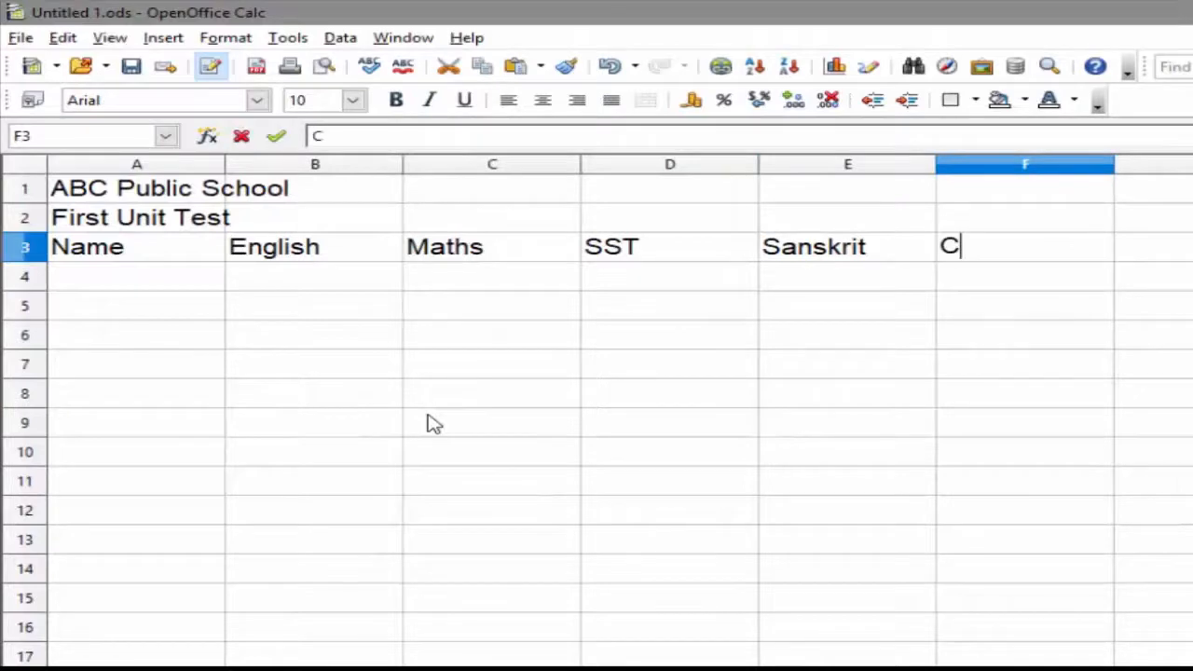
type("omputer")
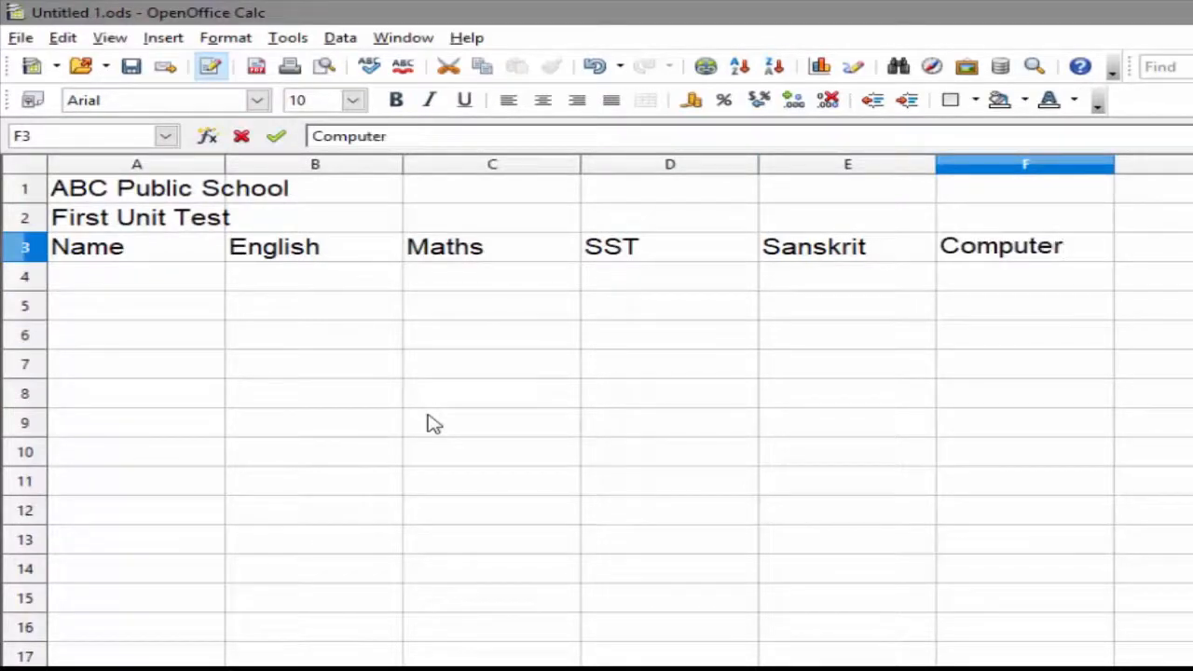
key("Return")
Step: Enter five student names down column A from A4 to A8
type("Amit")
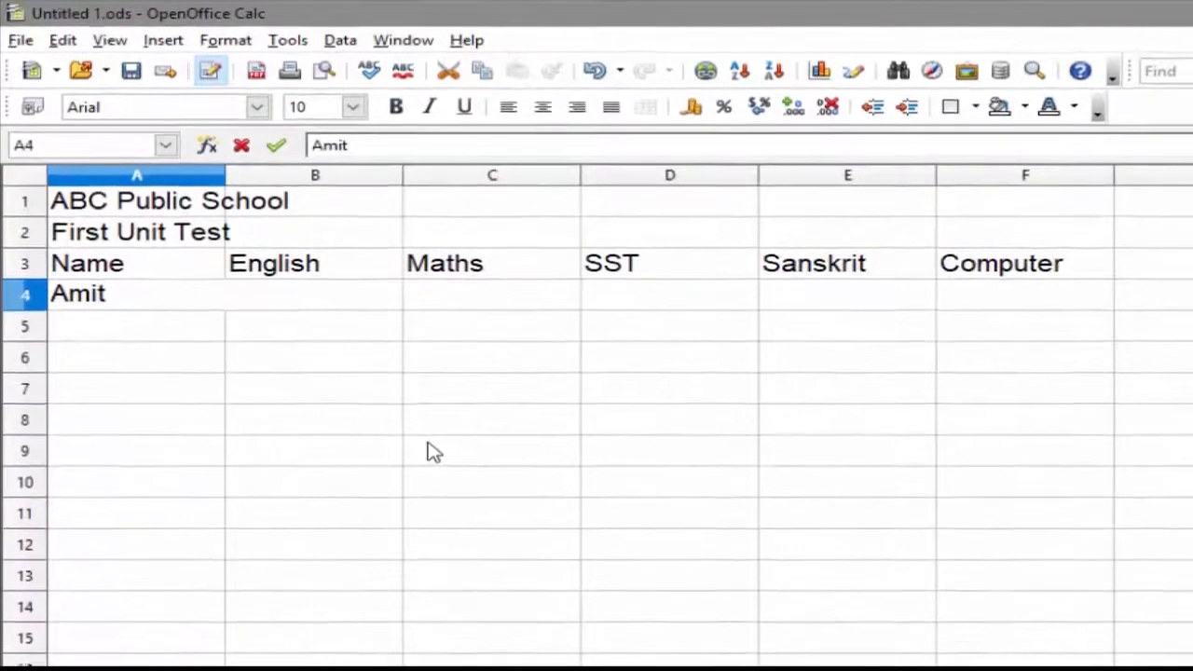
key("Return")
type("Suraj")
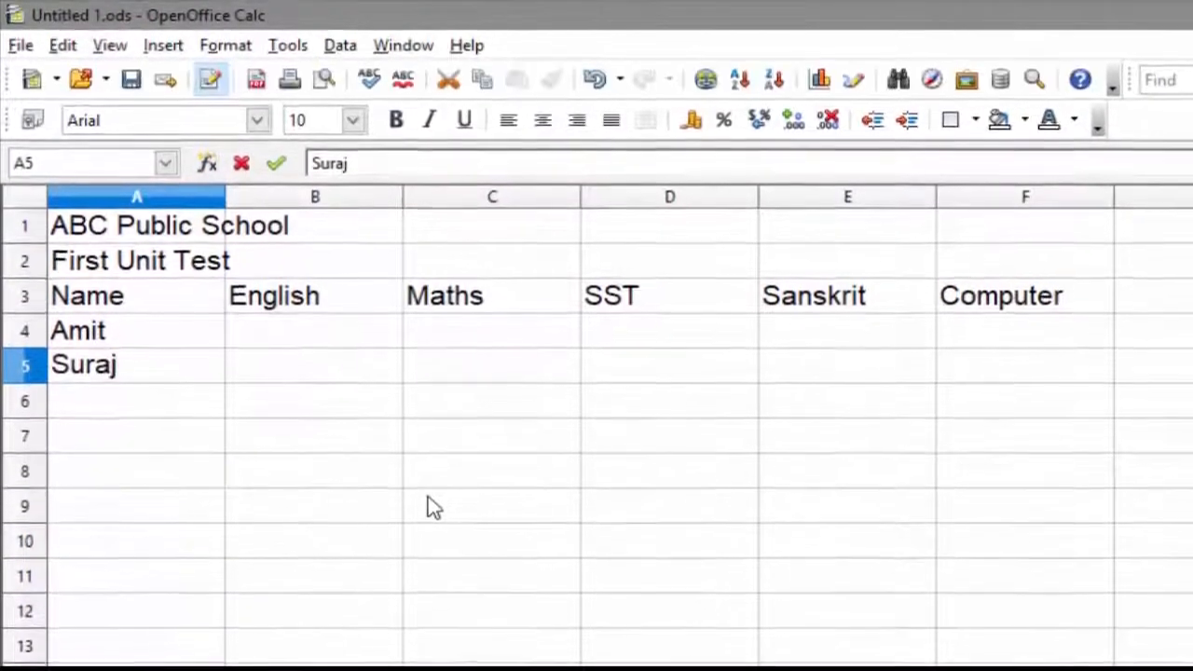
key("Return")
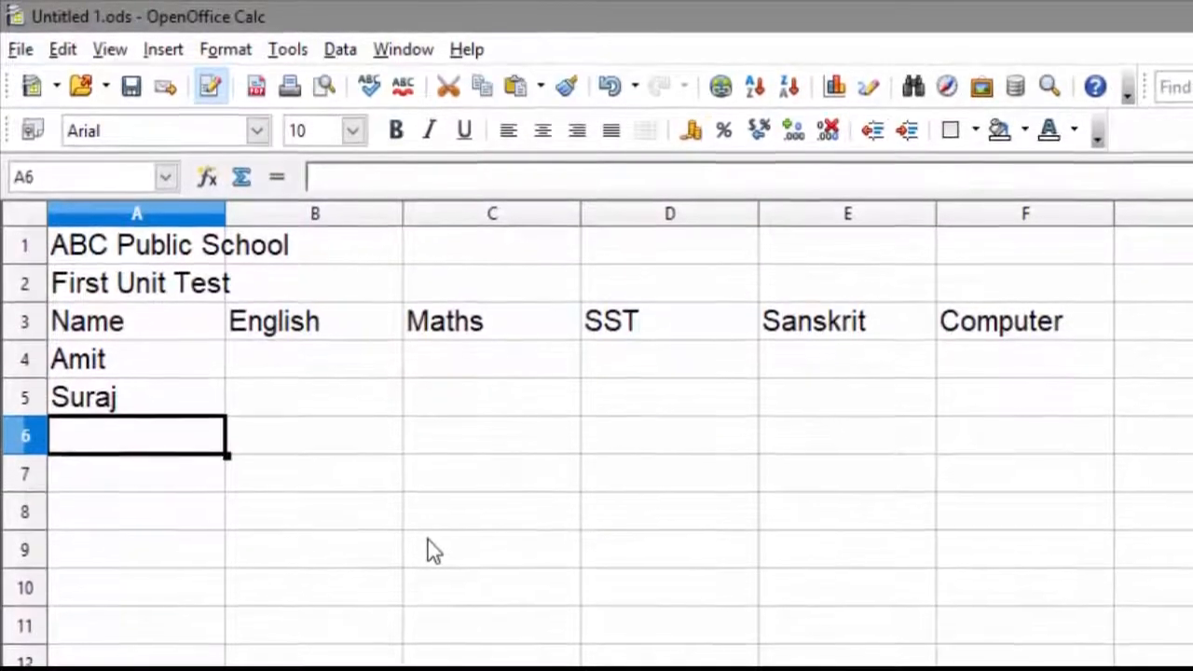
type("Prashant")
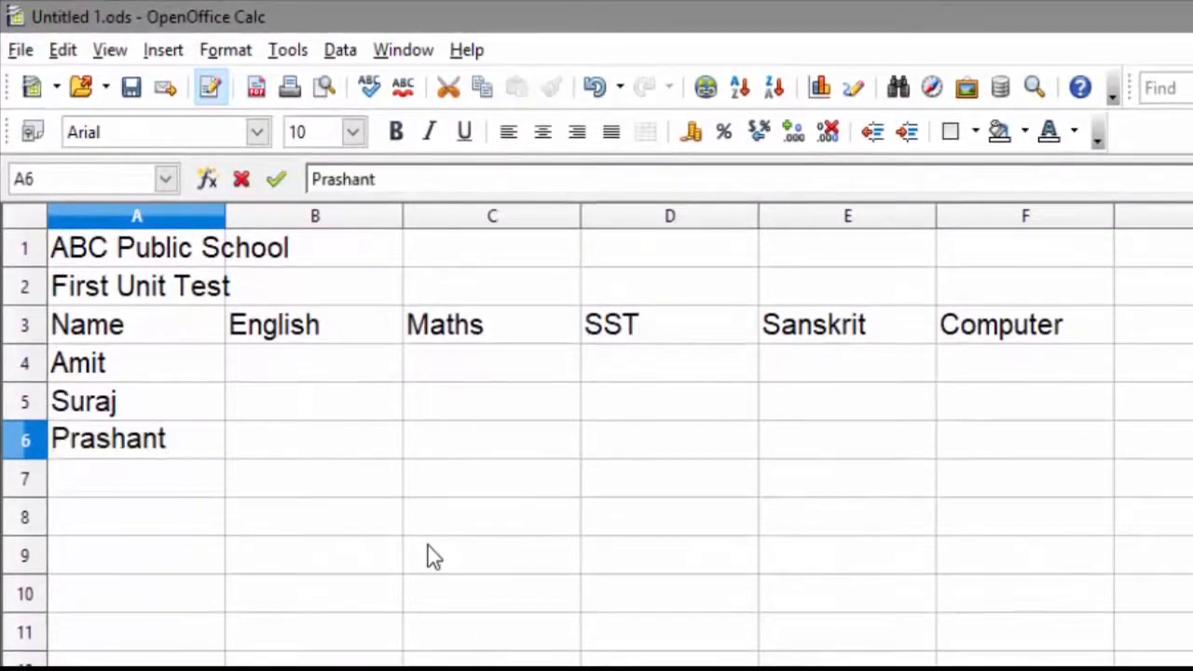
key("Return")
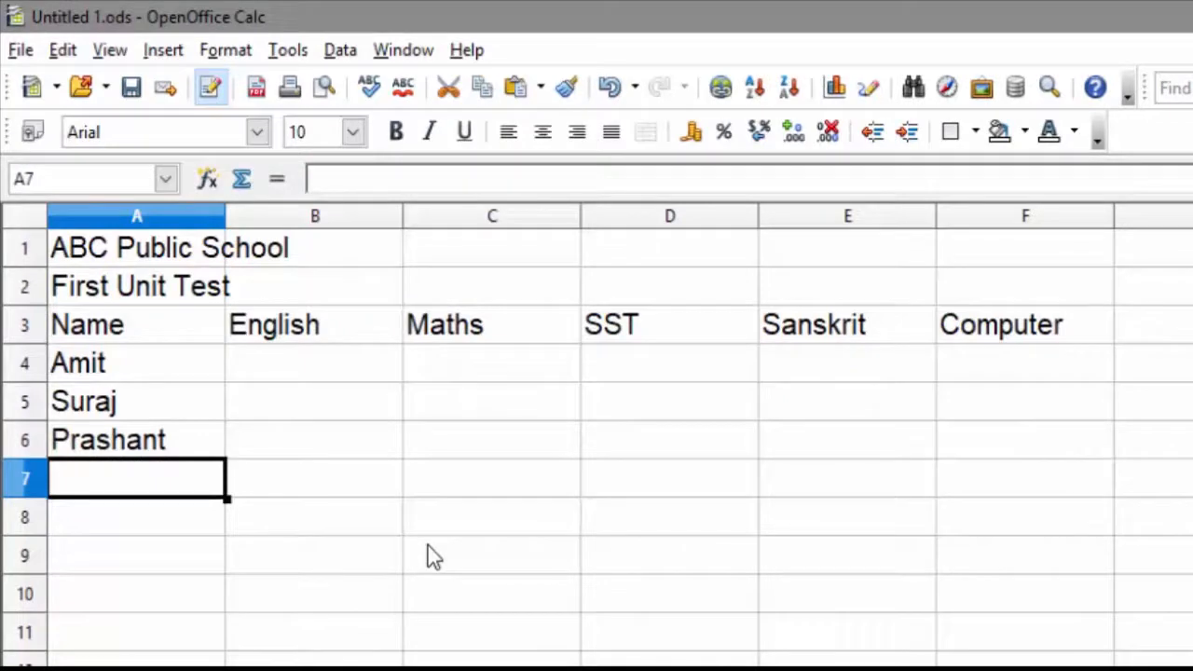
type("Manoj")
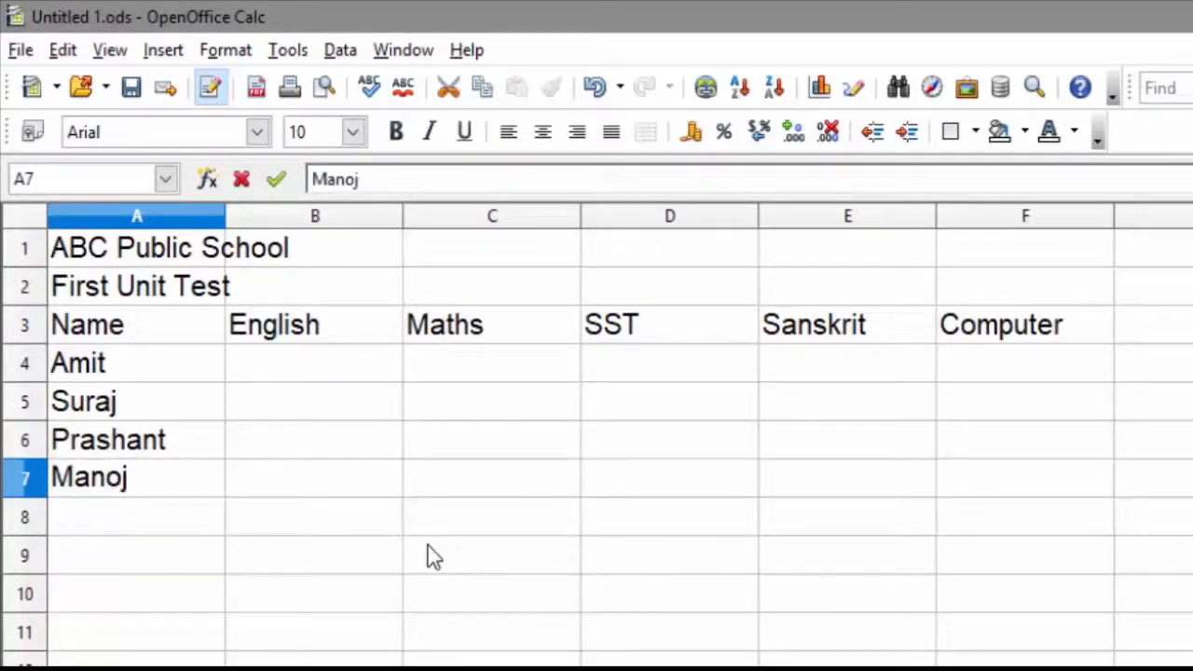
key("Return")
type("Rahul")
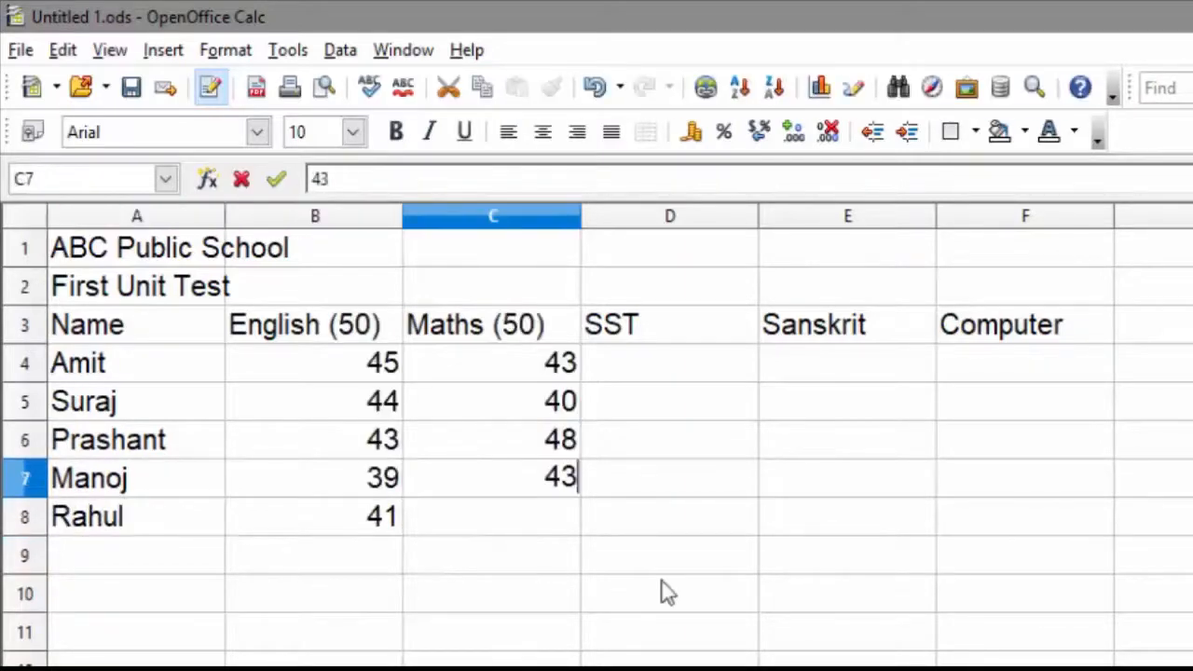
key("Return")
Step: Enter each student's marks for all five subjects in columns B to F
type("44")
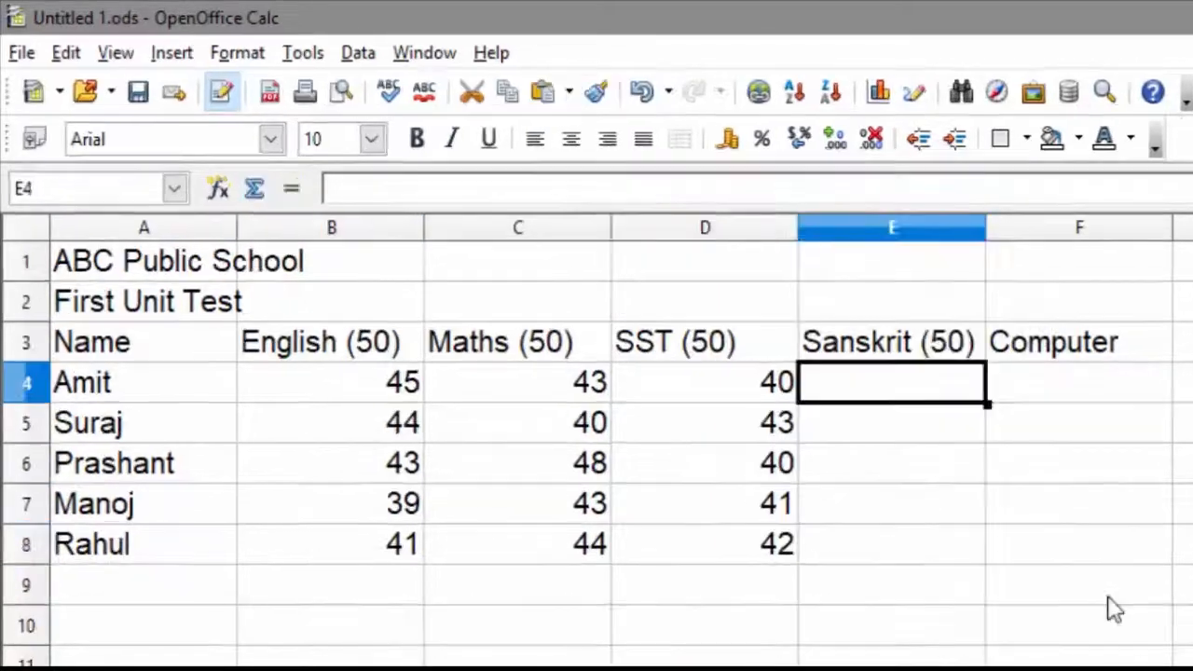
type("38")
key("Return")
type("39")
key("Return")
type("43")
key("Return")
type("45")
key("Return")
type("40")
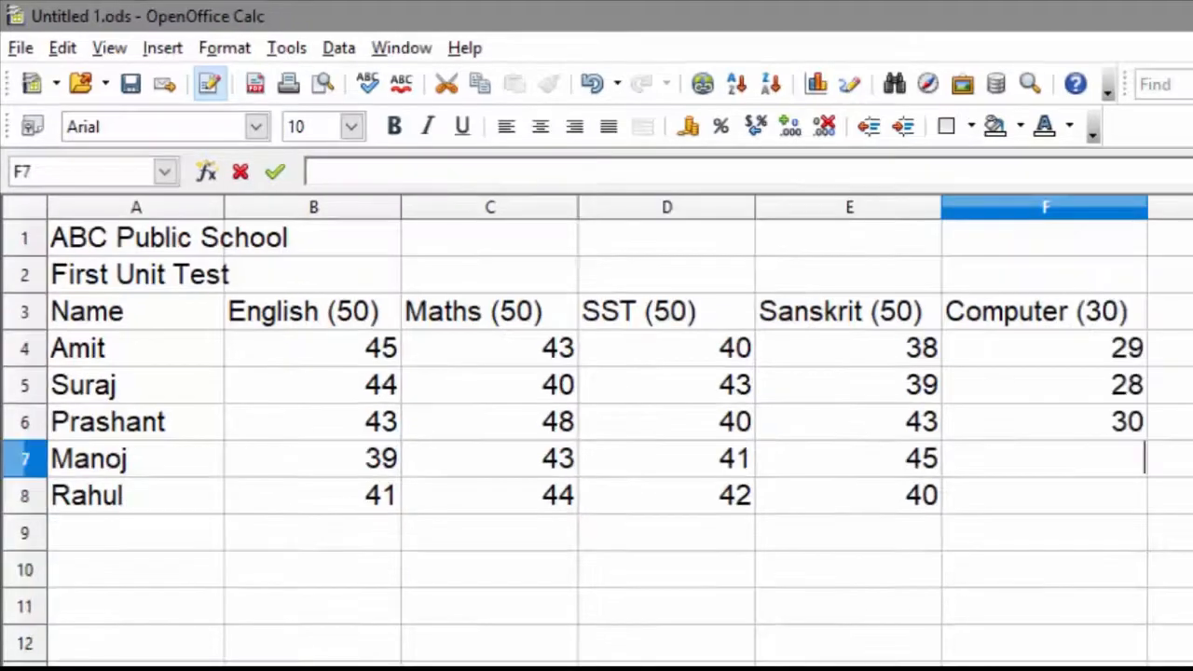
key("Return")
type("22")
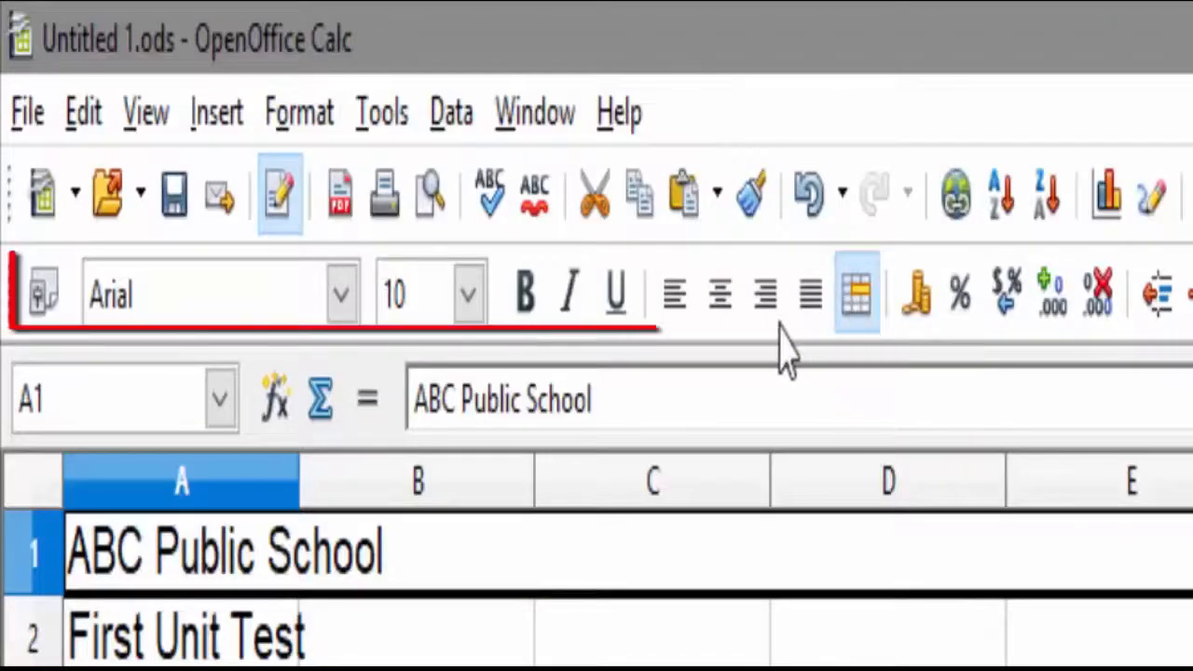
Step: Merge and center the title rows across columns A to F
left_click(720, 313)
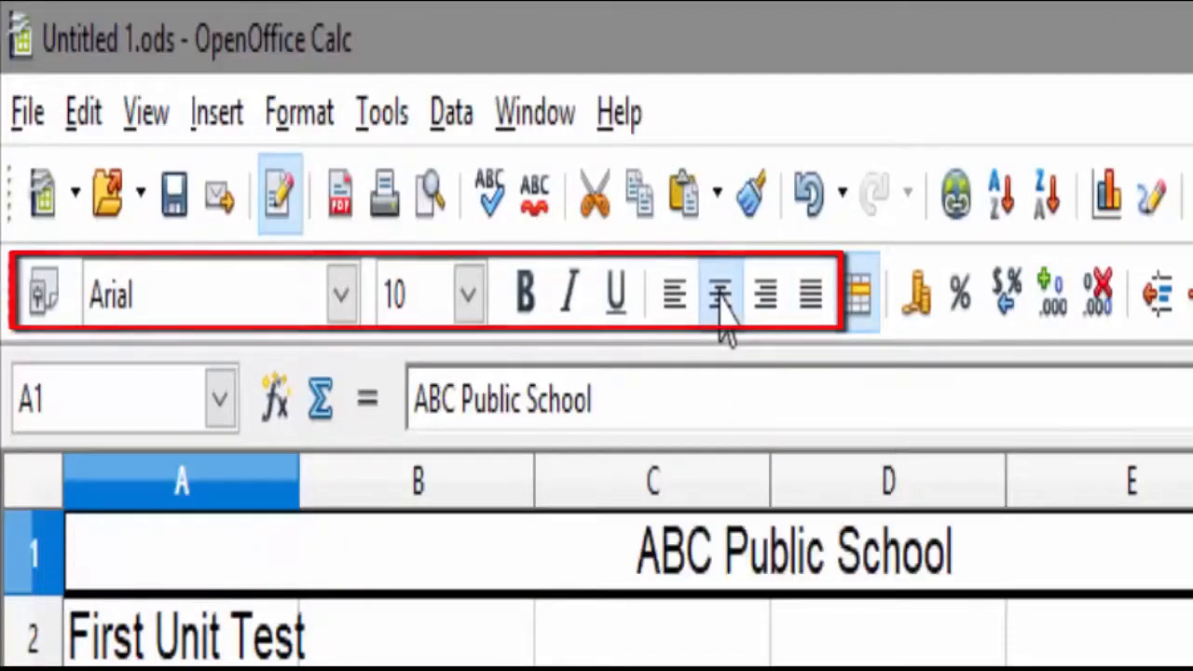
left_click_drag(159, 634, 419, 639)
left_click_drag(626, 664, 1091, 666)
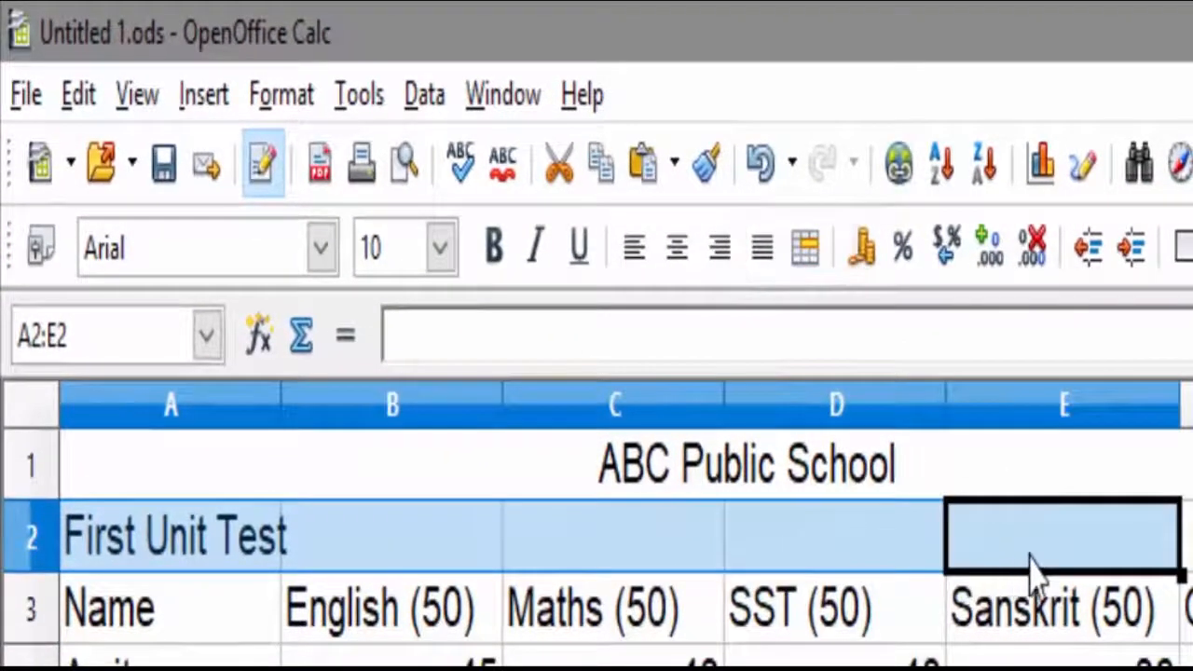
left_click_drag(1034, 564, 1188, 554)
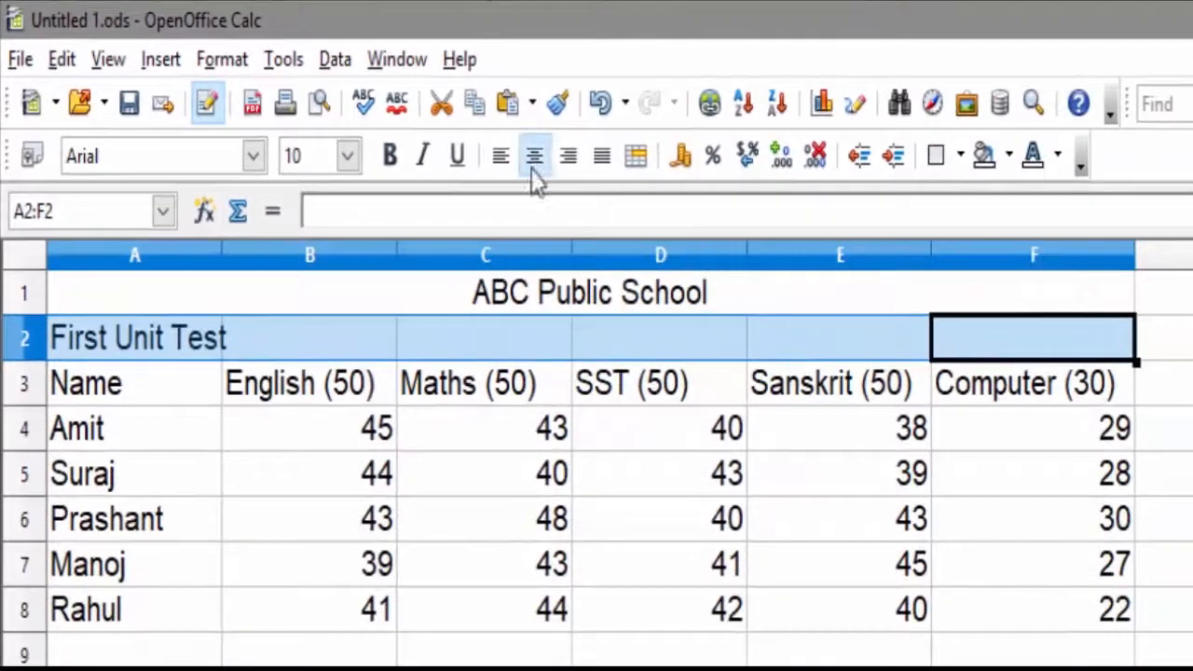
left_click(539, 160)
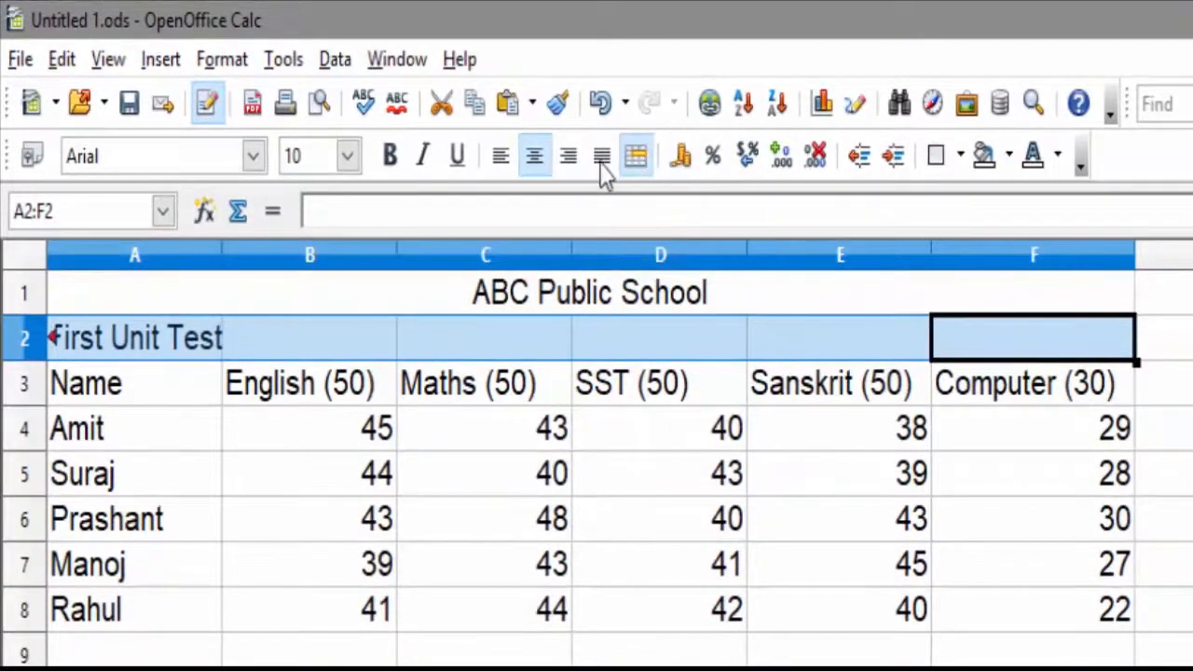
left_click(635, 157)
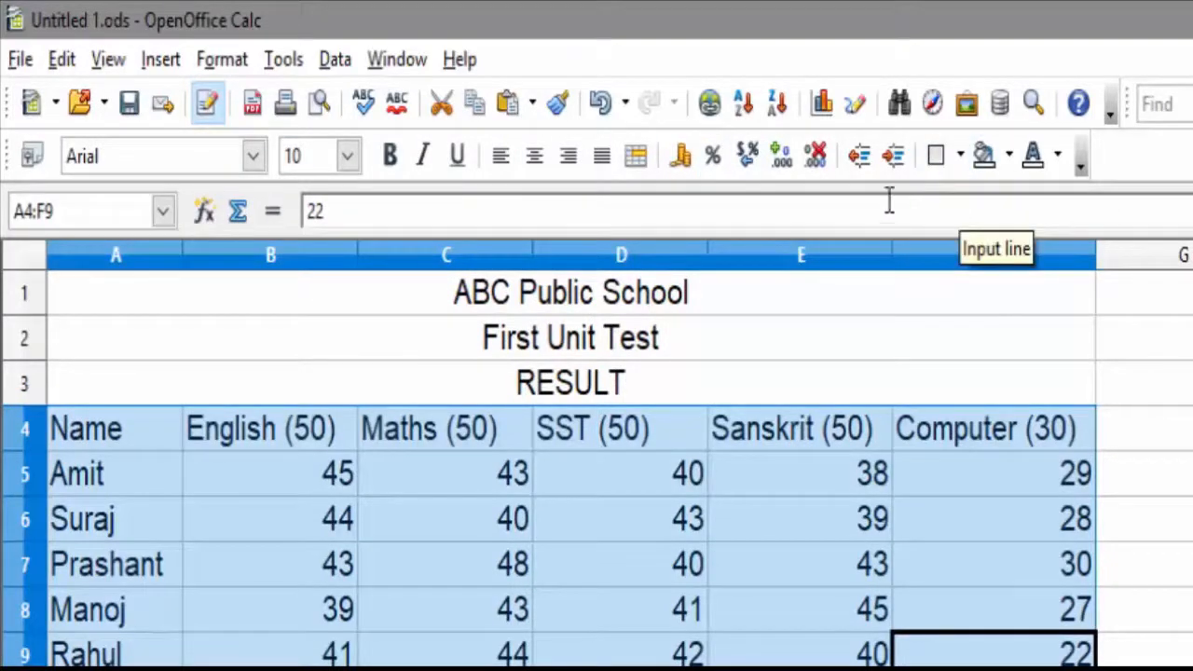
Step: Apply all outer and inner borders to the marks table A4:F9
left_click(960, 160)
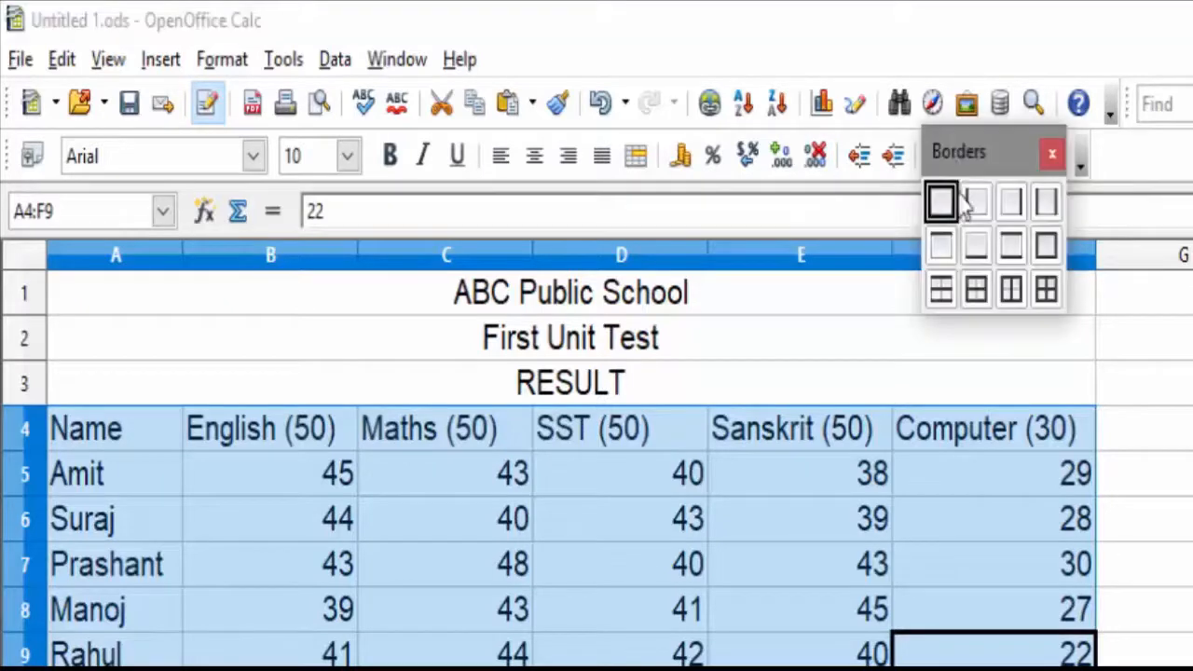
left_click(1051, 290)
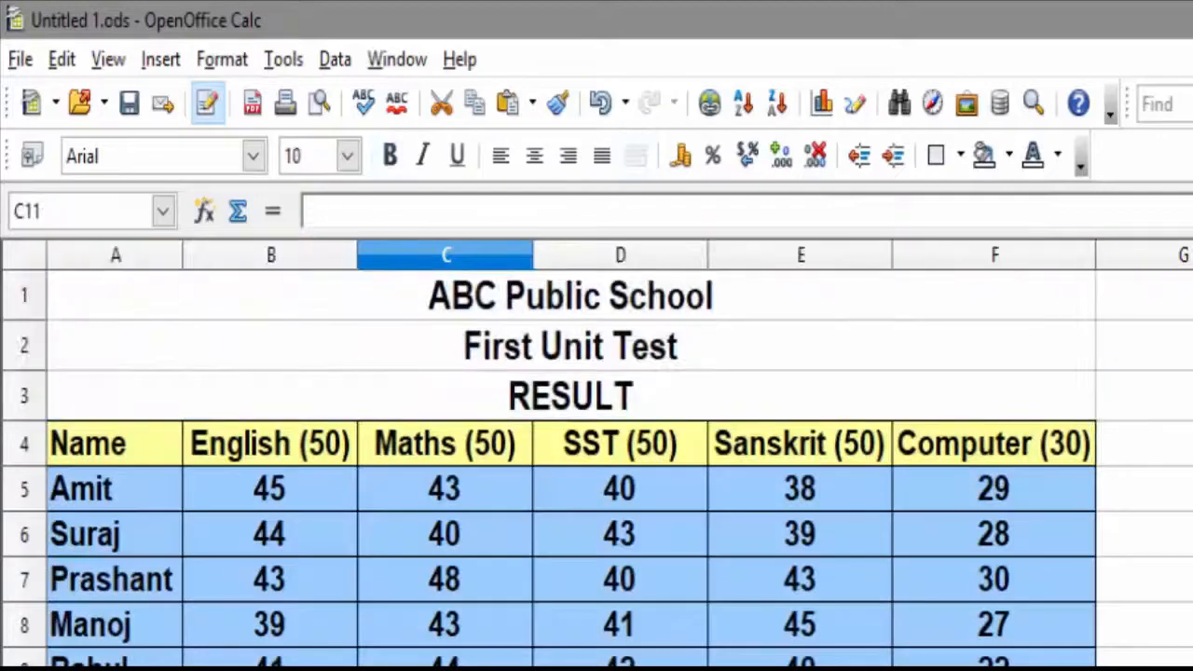
Step: Select the marks table A4:F9 and start inserting a chart with the Chart Wizard
scroll(571, 466, "down", 1)
scroll(354, 550, "up", 1)
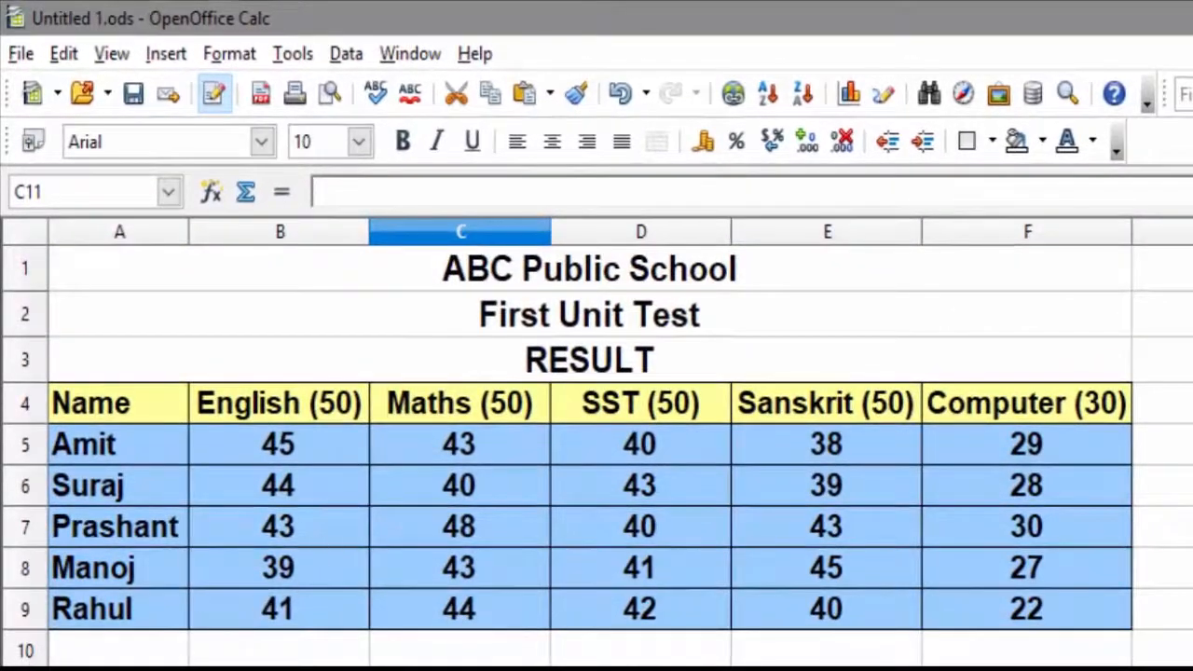
key("Left")
left_click_drag(136, 413, 1012, 612)
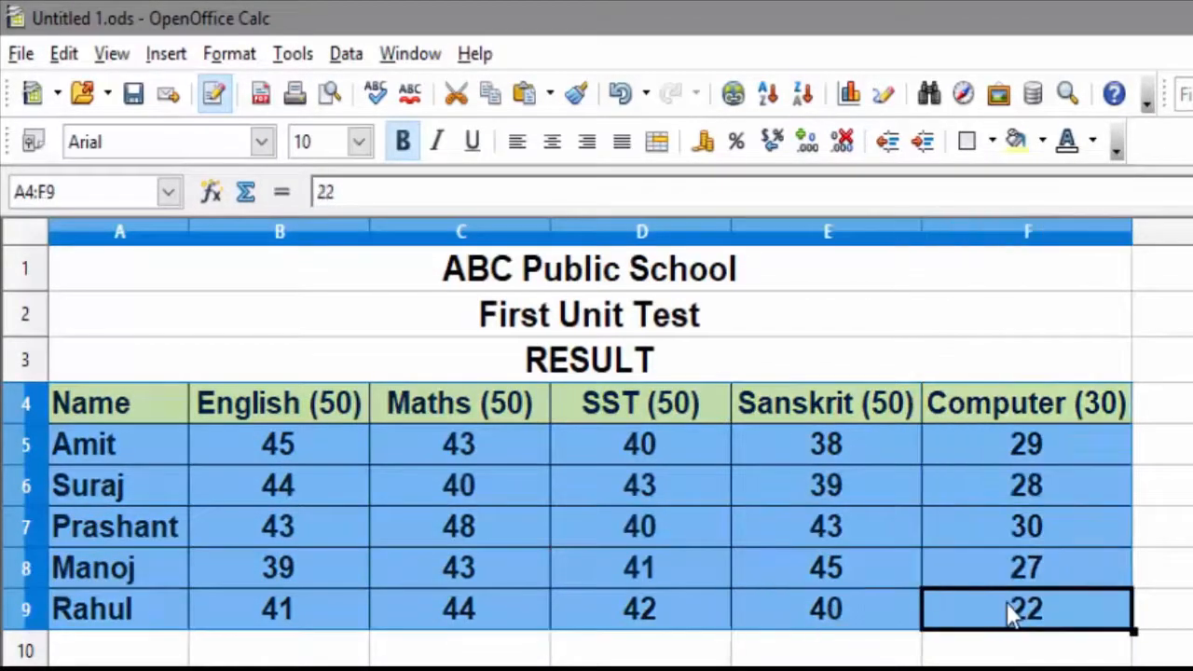
left_click(165, 53)
mouse_move(231, 652)
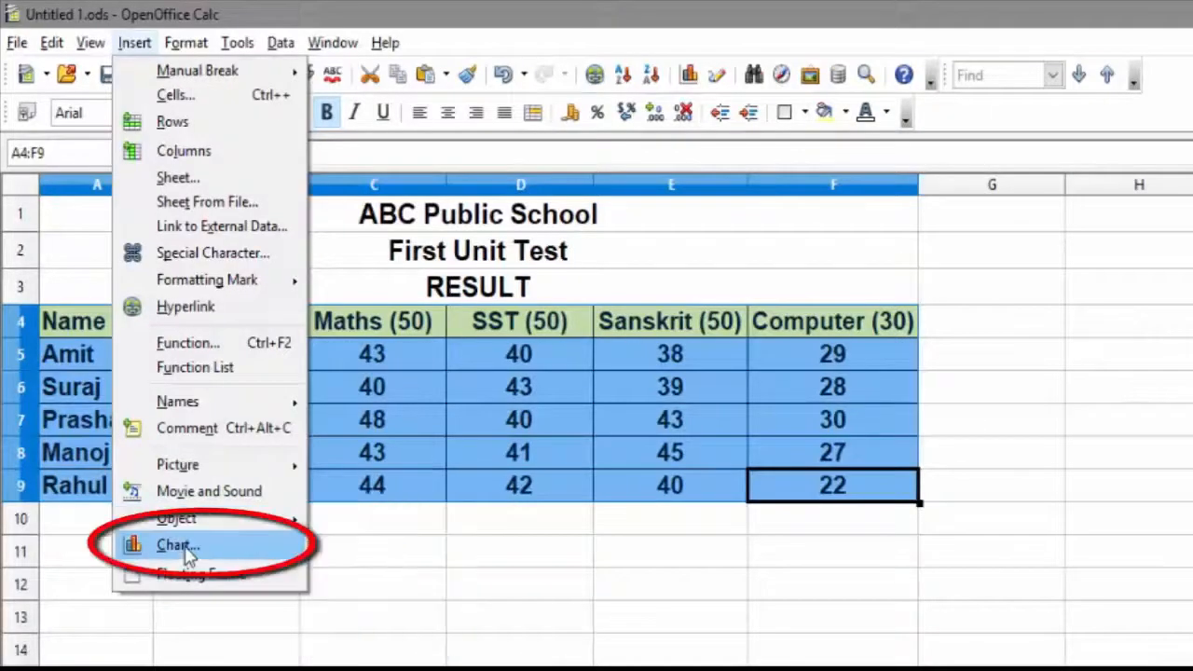
left_click(185, 547)
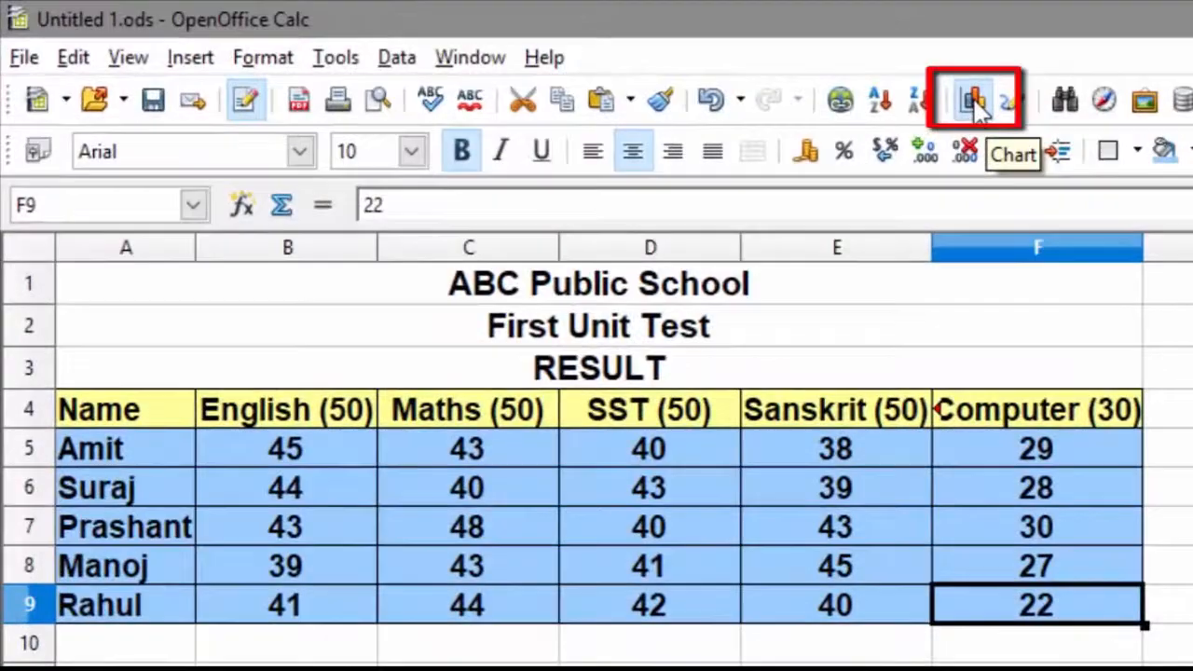
left_click(976, 105)
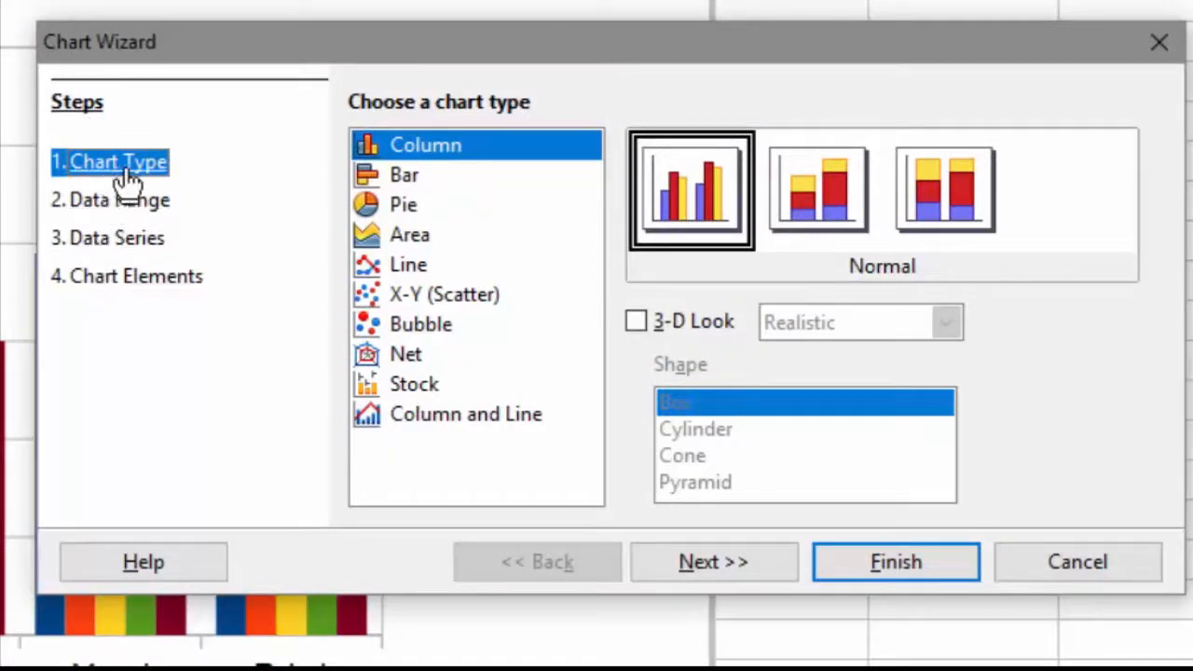
Step: Browse through each available chart type in the wizard, returning to Column
left_click(410, 177)
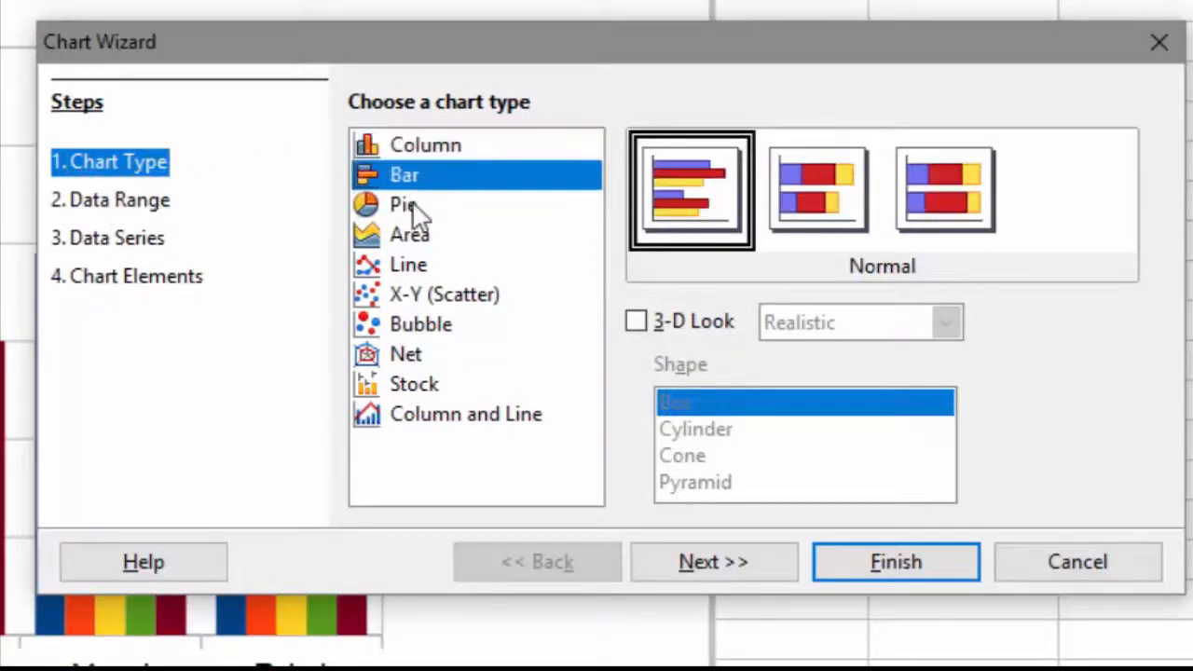
left_click(410, 206)
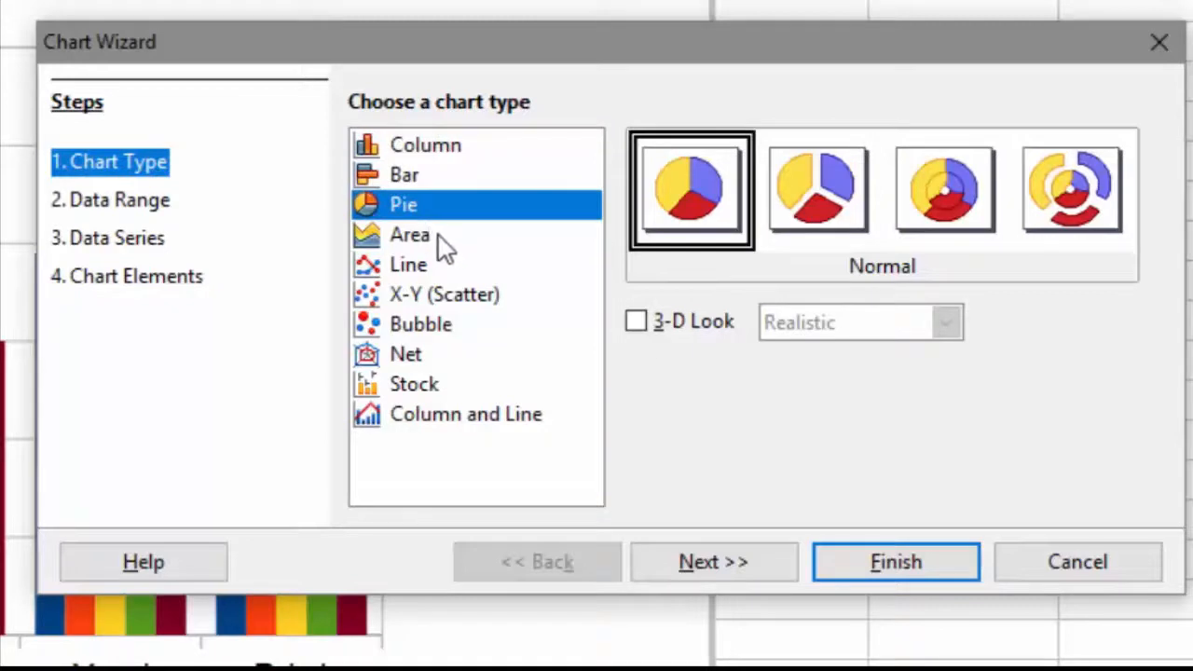
left_click(440, 234)
left_click(429, 264)
left_click(433, 291)
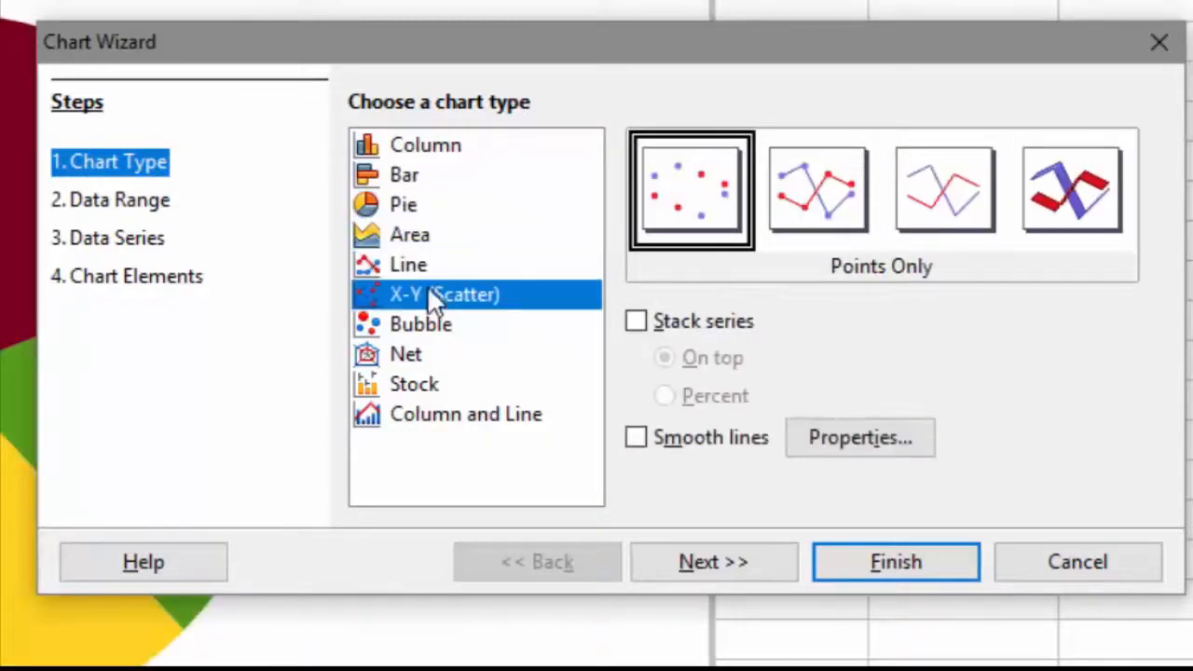
left_click(437, 326)
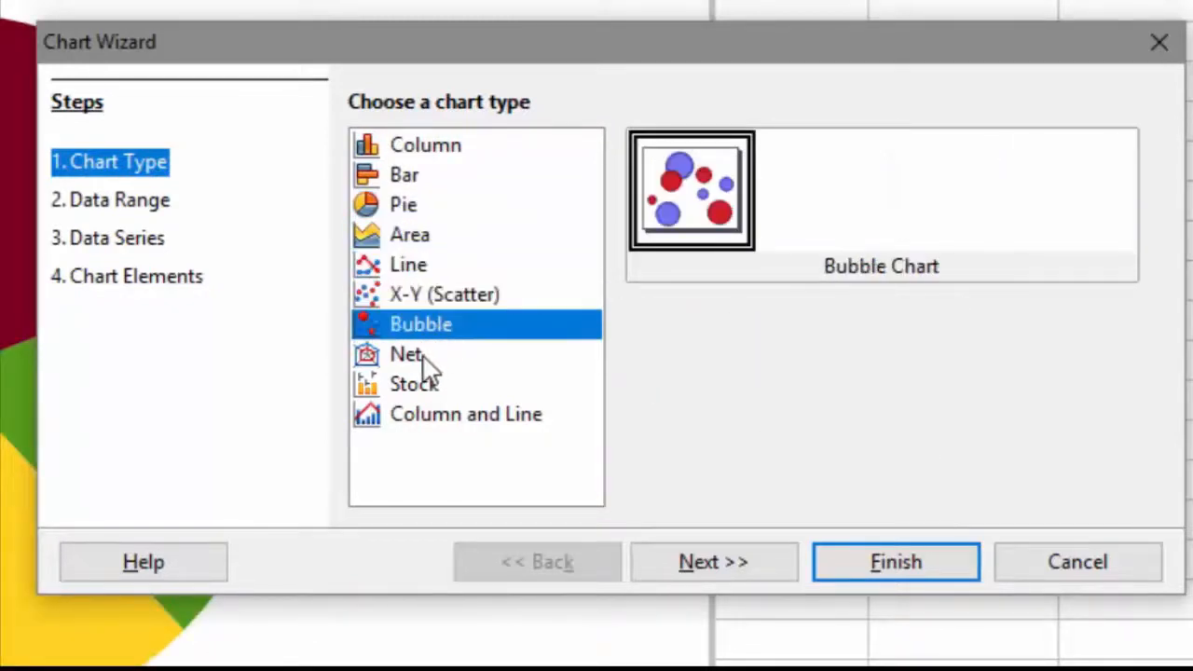
left_click(424, 358)
left_click(442, 417)
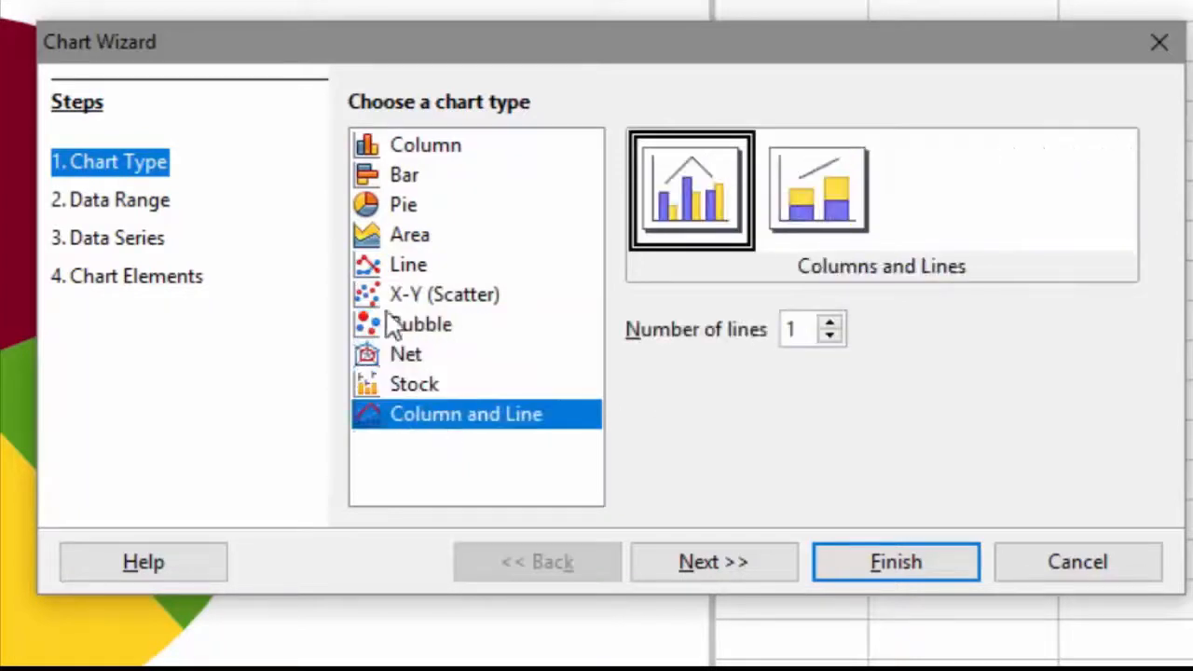
left_click(421, 160)
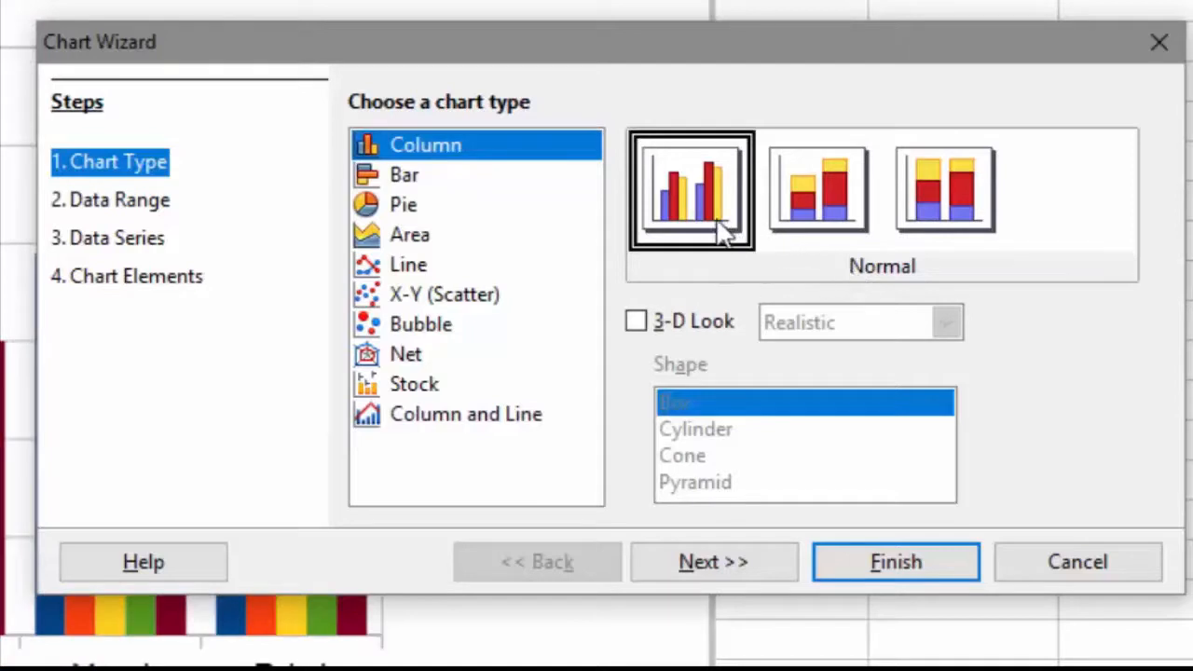
Step: Choose the Normal column chart and enable 3-D Look with the Realistic style
left_click(796, 205)
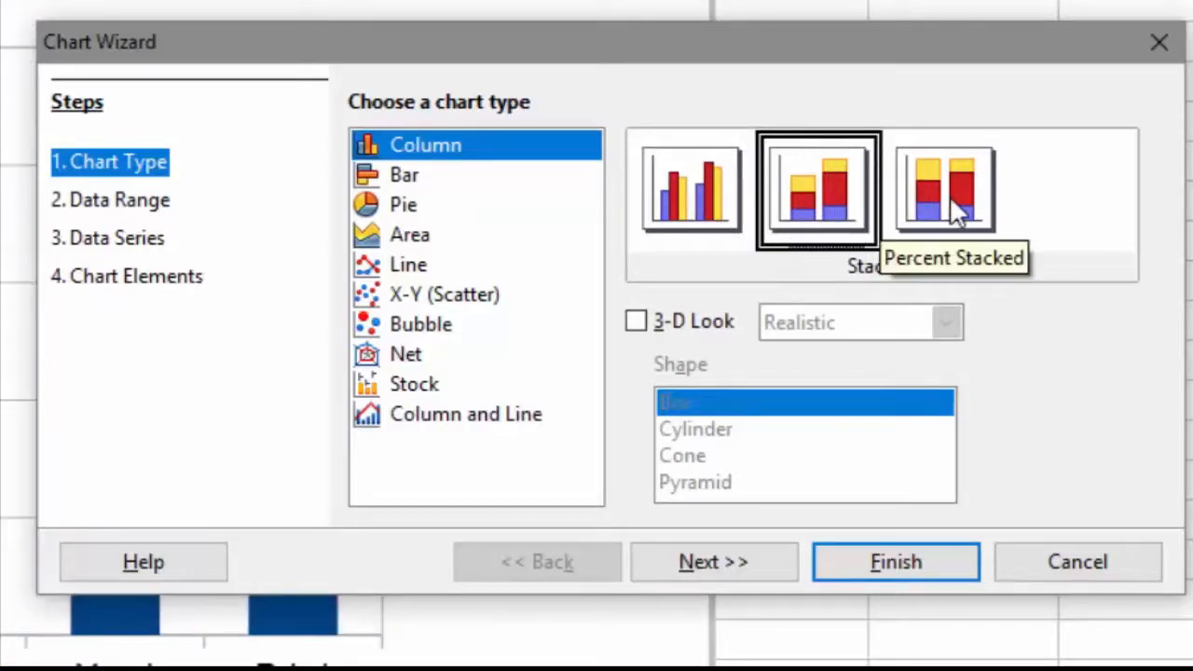
left_click(690, 191)
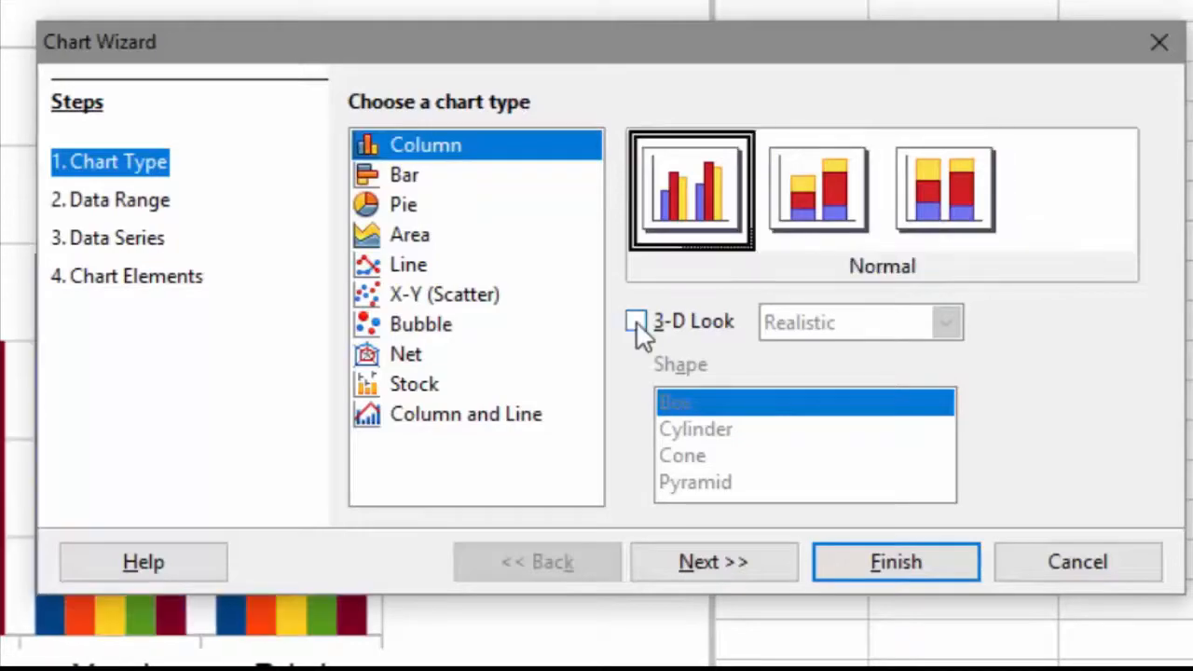
left_click(636, 321)
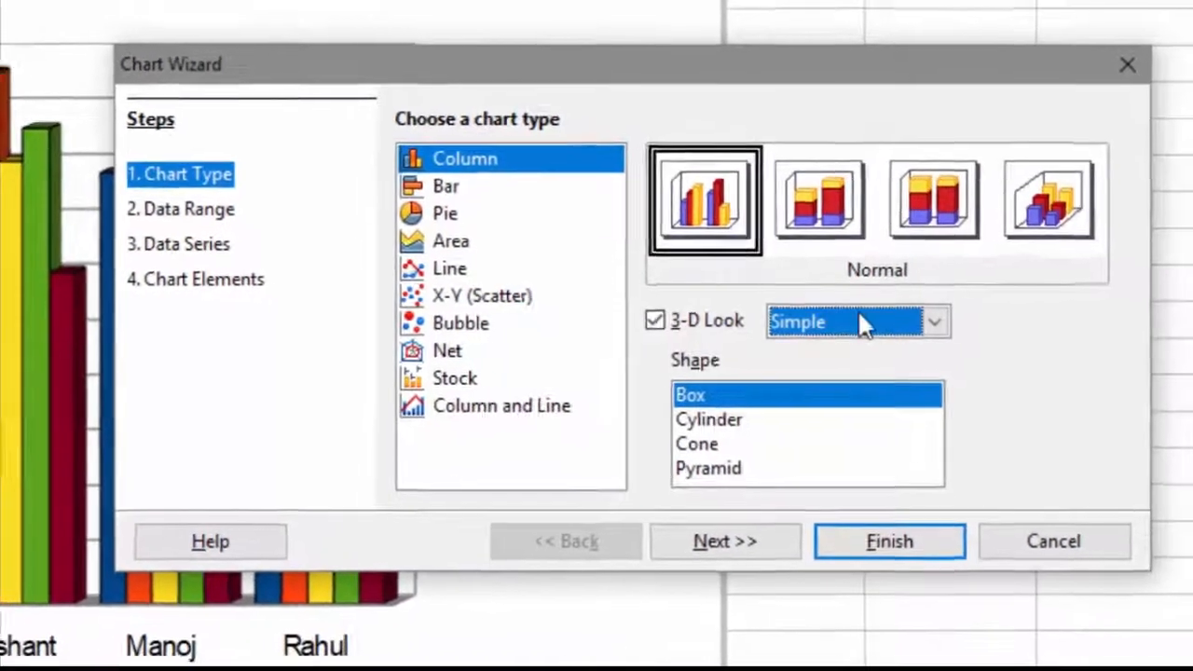
left_click(895, 322)
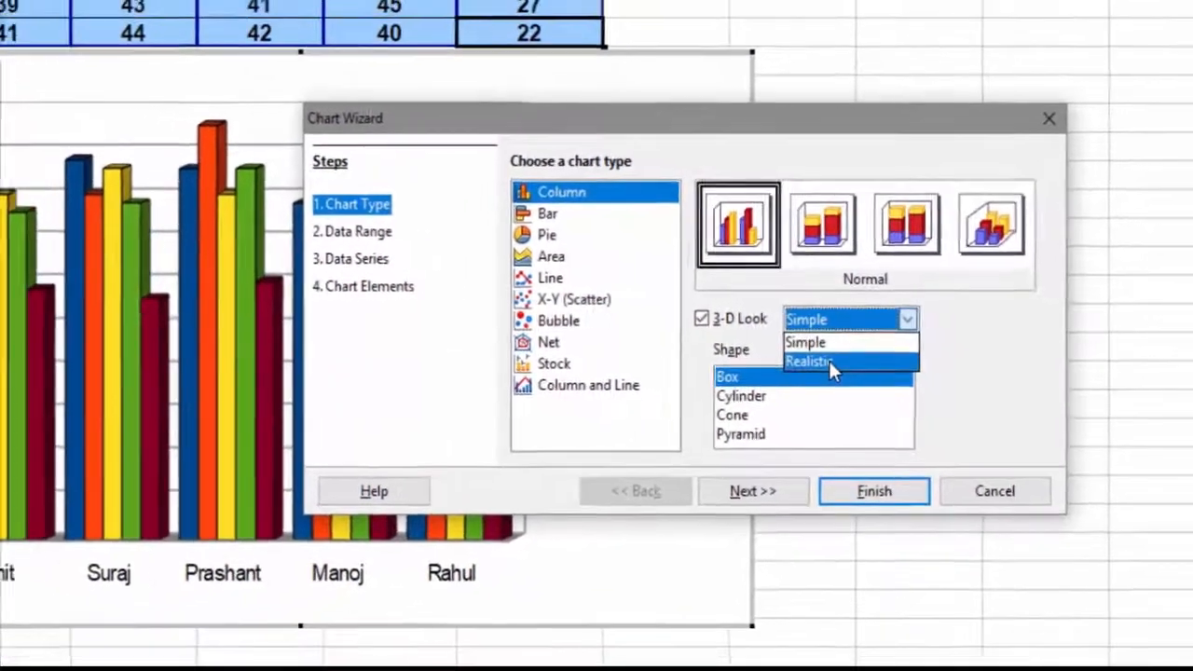
left_click(829, 365)
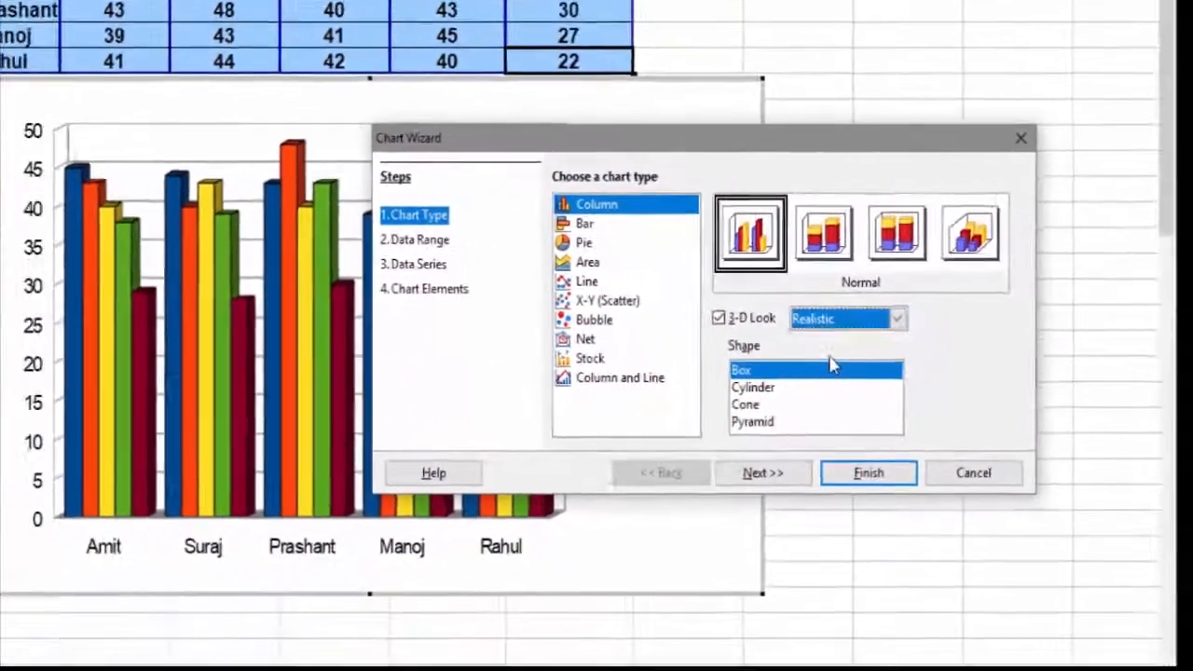
Step: Preview the Cone and Pyramid shapes and the Percent Stacked variant, returning to the Normal box column
left_click(720, 424)
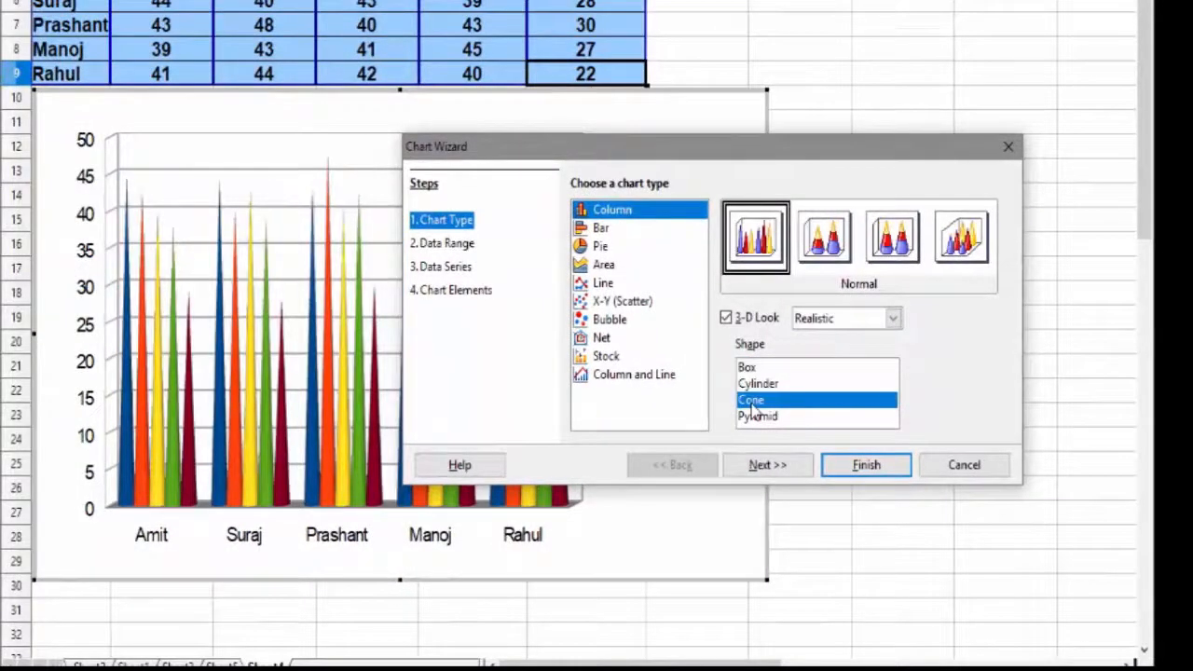
left_click(755, 416)
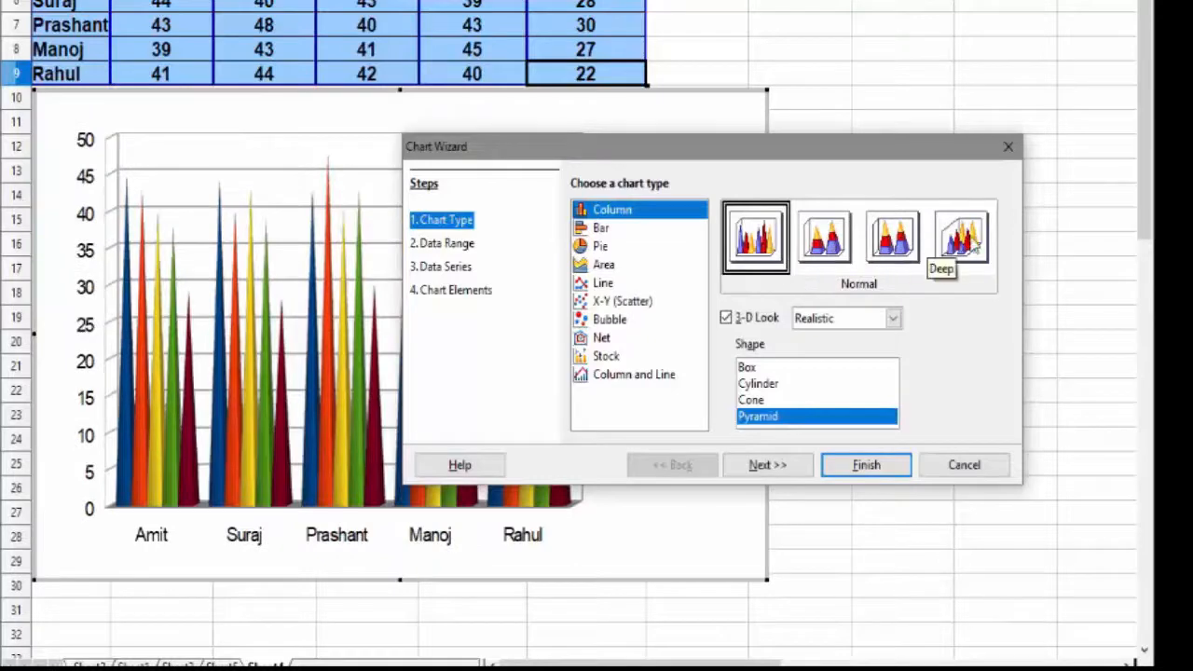
left_click(895, 242)
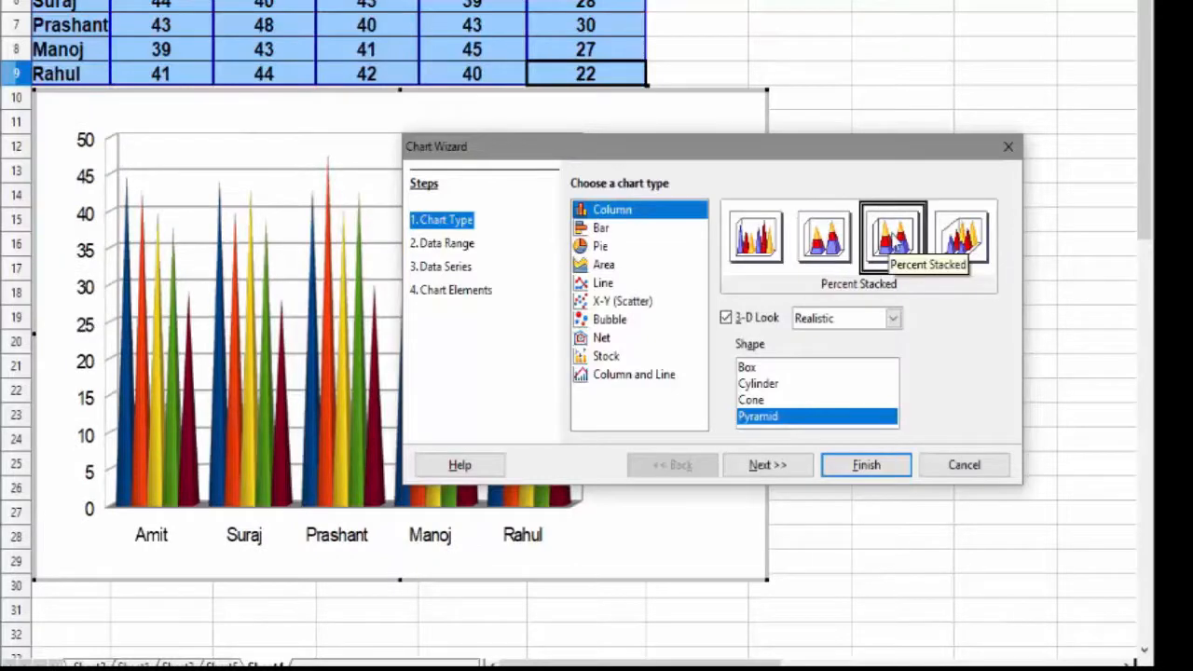
left_click(757, 240)
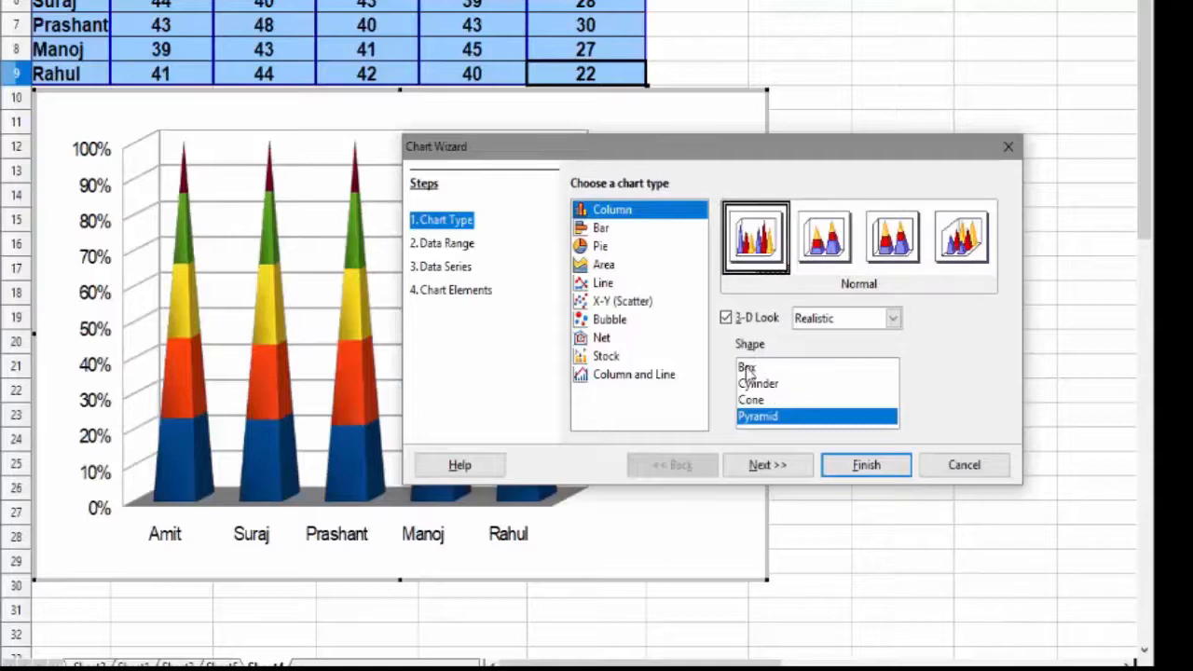
left_click(746, 369)
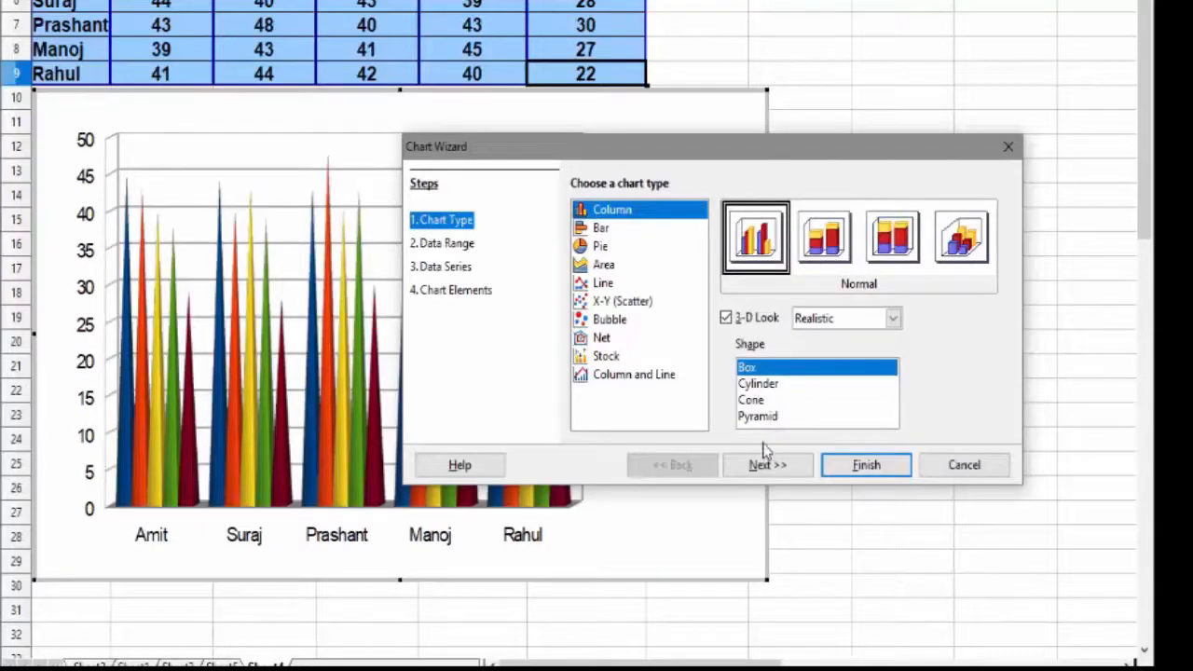
Step: Turn off 3-D Look and continue to the data range step of the wizard
left_click(726, 319)
left_click(767, 464)
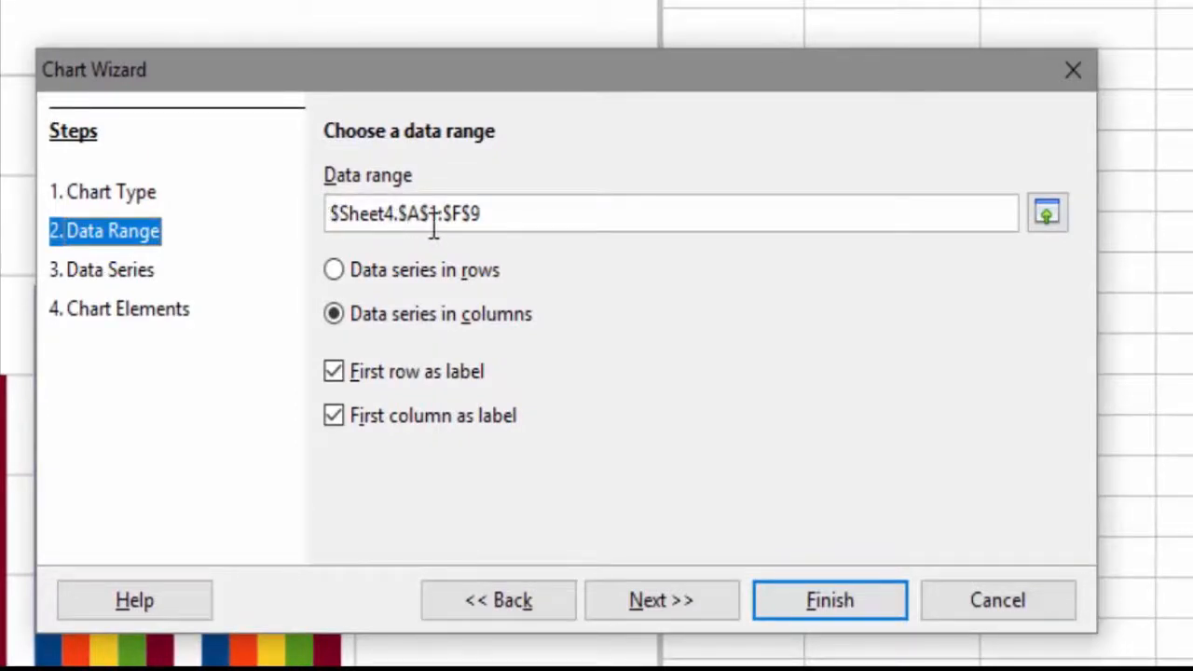
Step: Compare data series in rows and in columns, keep series in columns, and continue to the data series step
left_click_drag(331, 213, 524, 210)
left_click(524, 212)
left_click(334, 270)
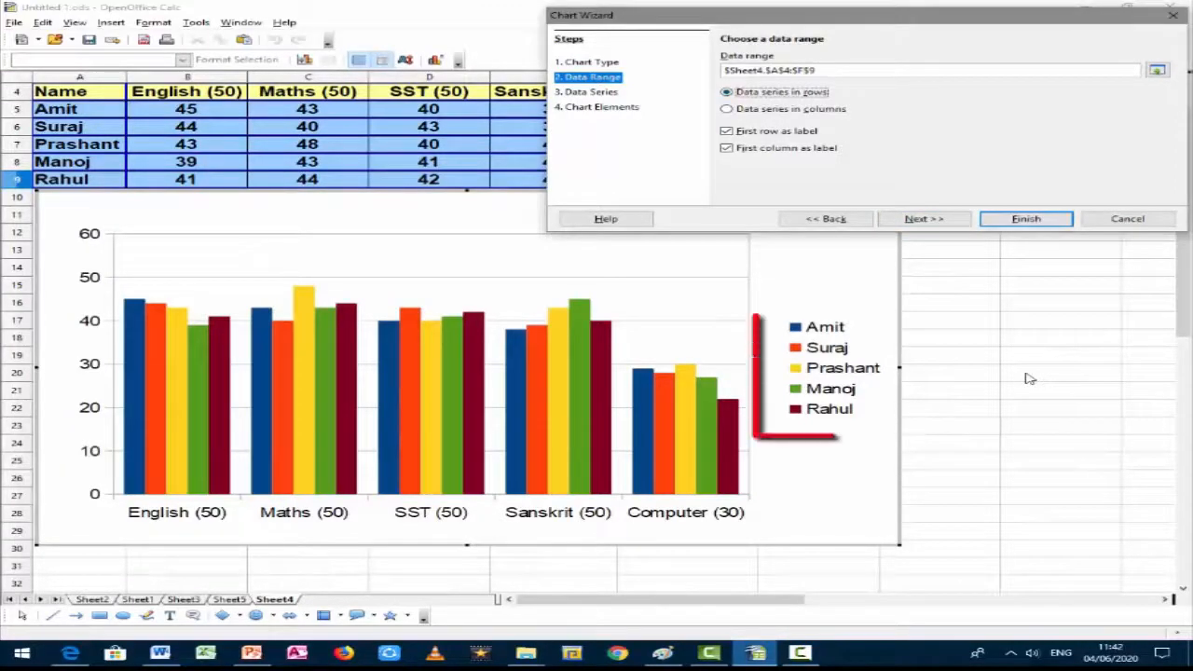
key("Down")
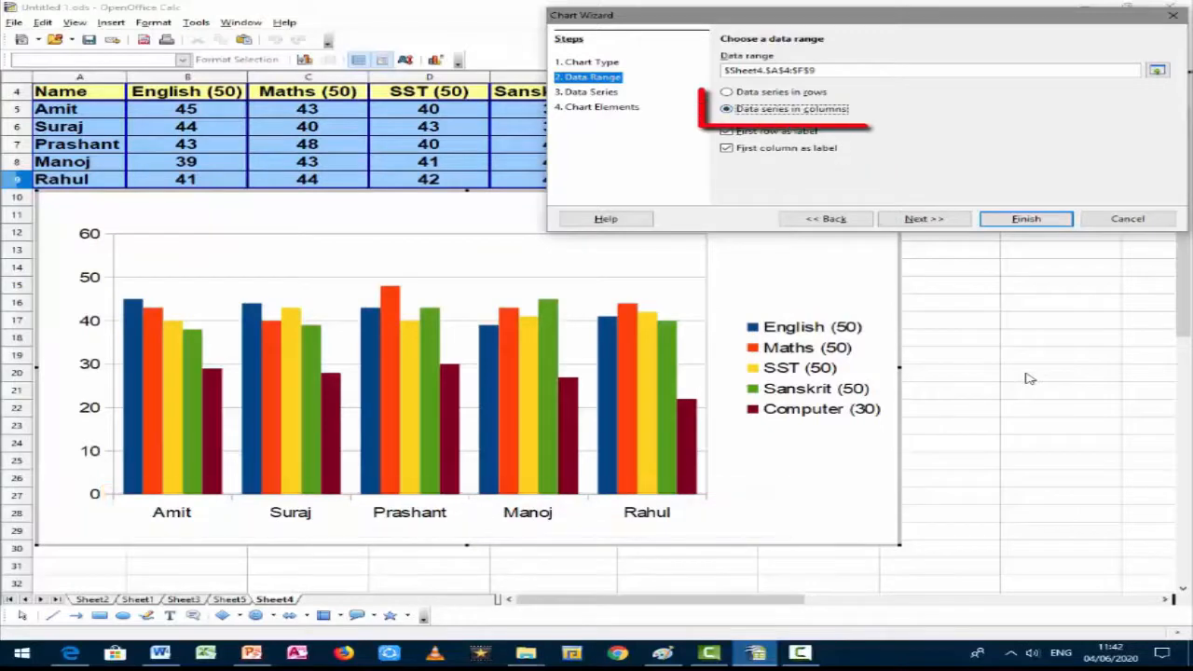
key("Up")
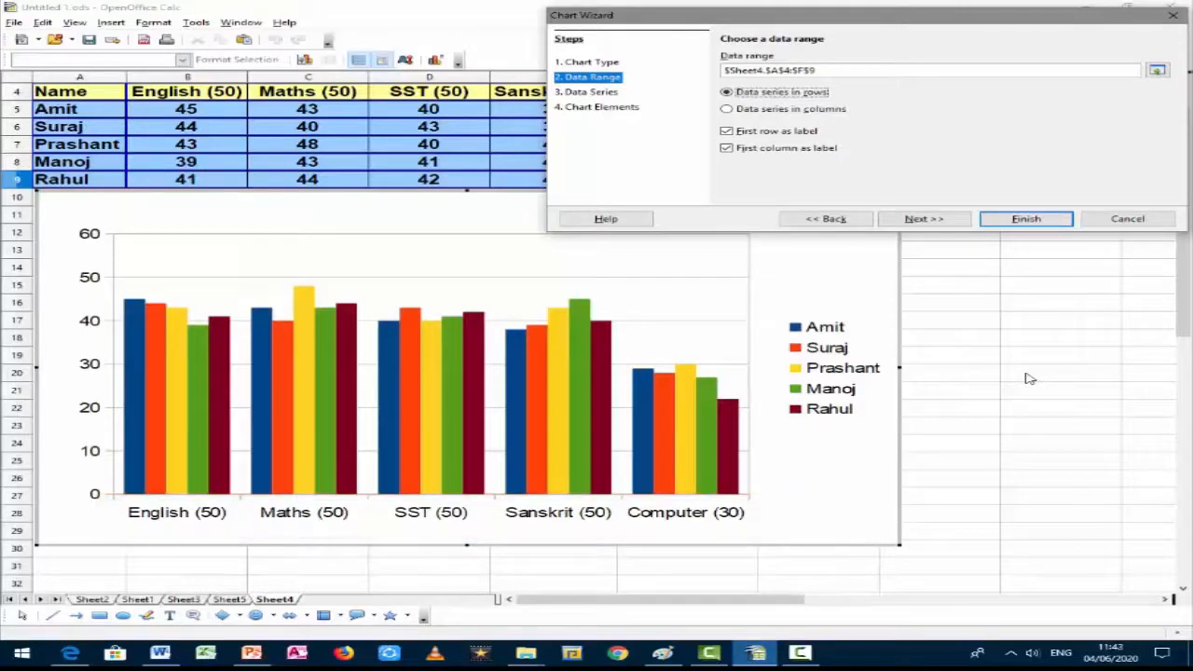
key("Down")
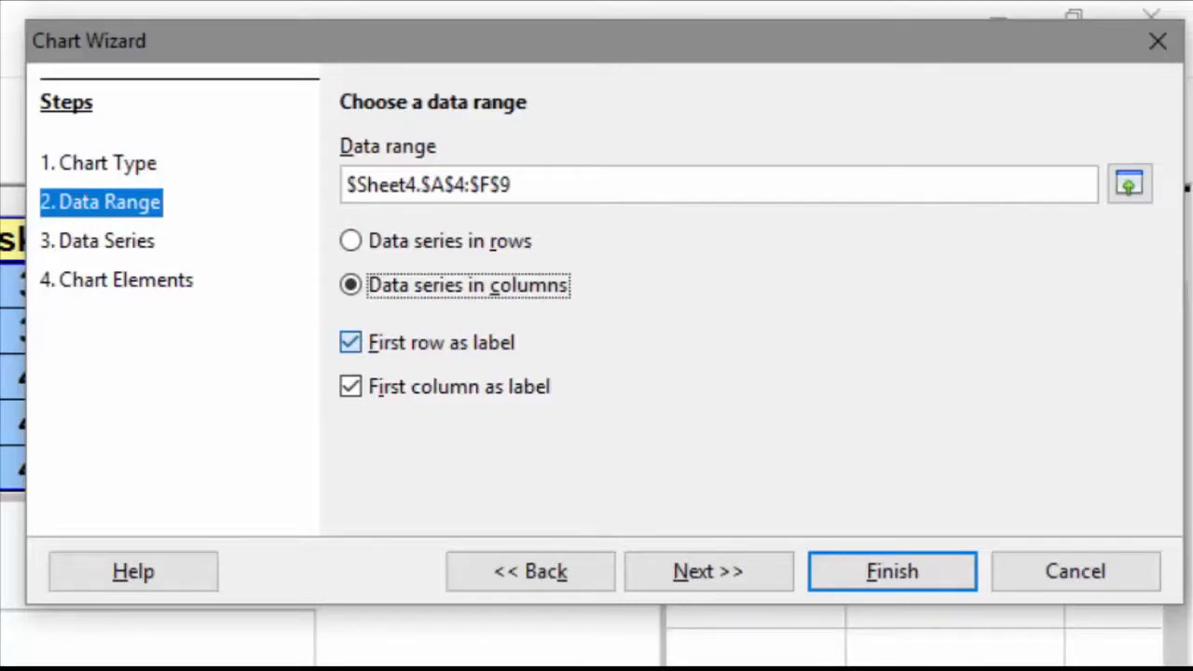
key("Tab")
key("Tab")
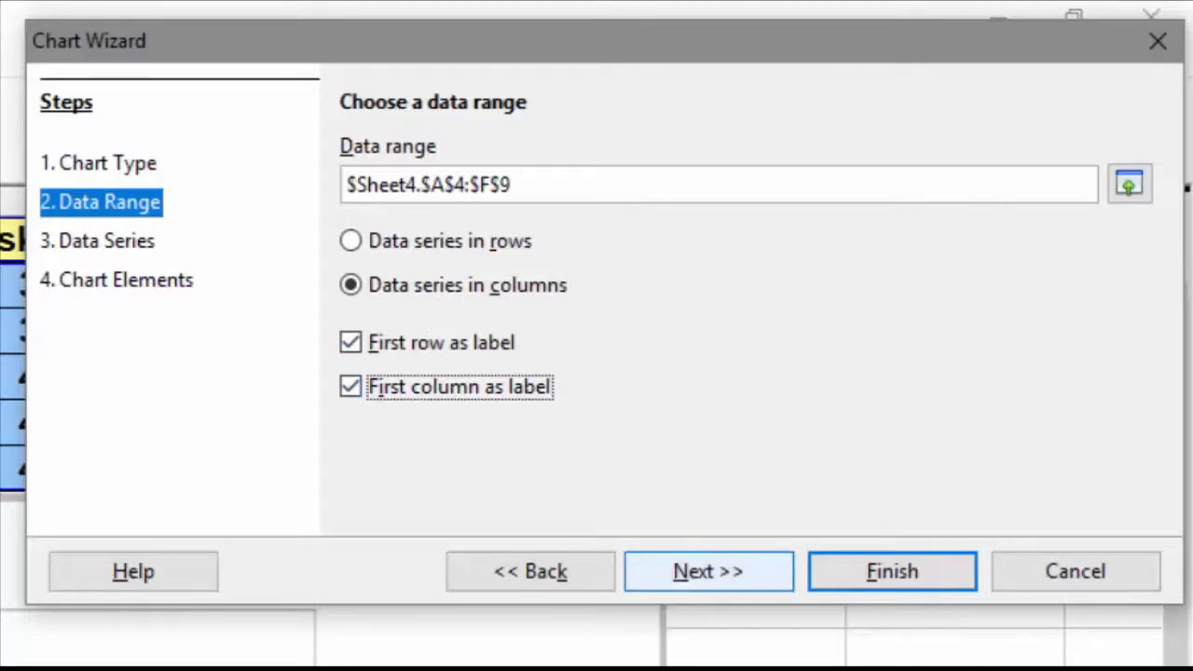
left_click(708, 571)
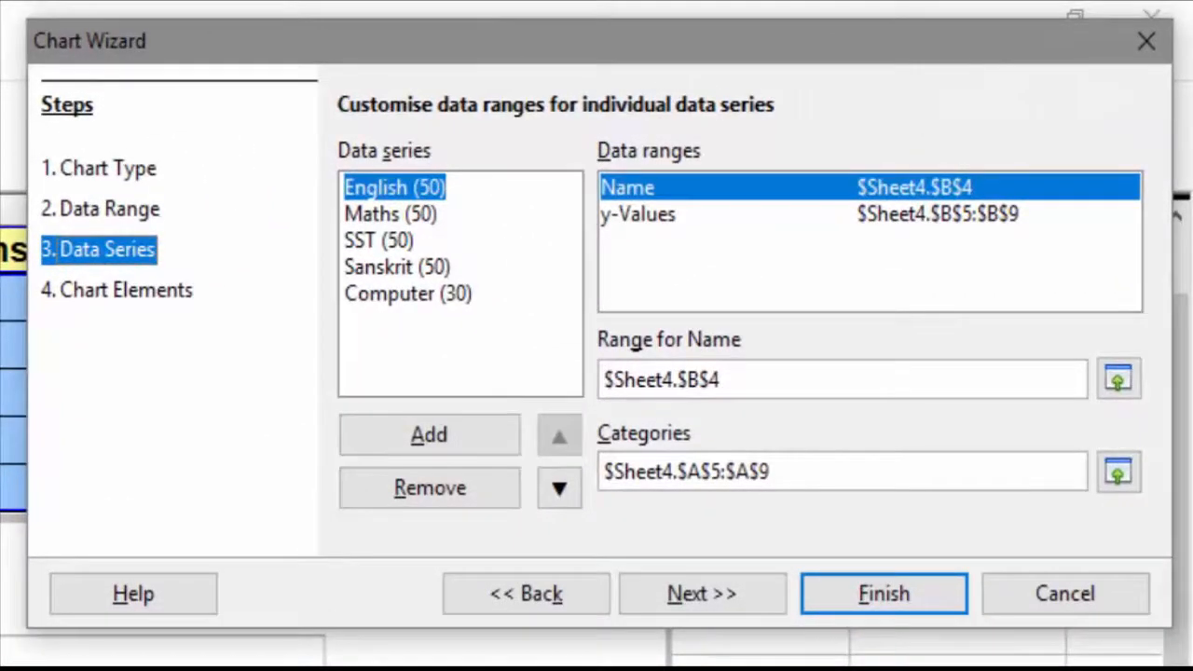
Step: Review the name range of each subject series and the categories range, then continue to chart elements
left_click_drag(604, 379, 723, 379)
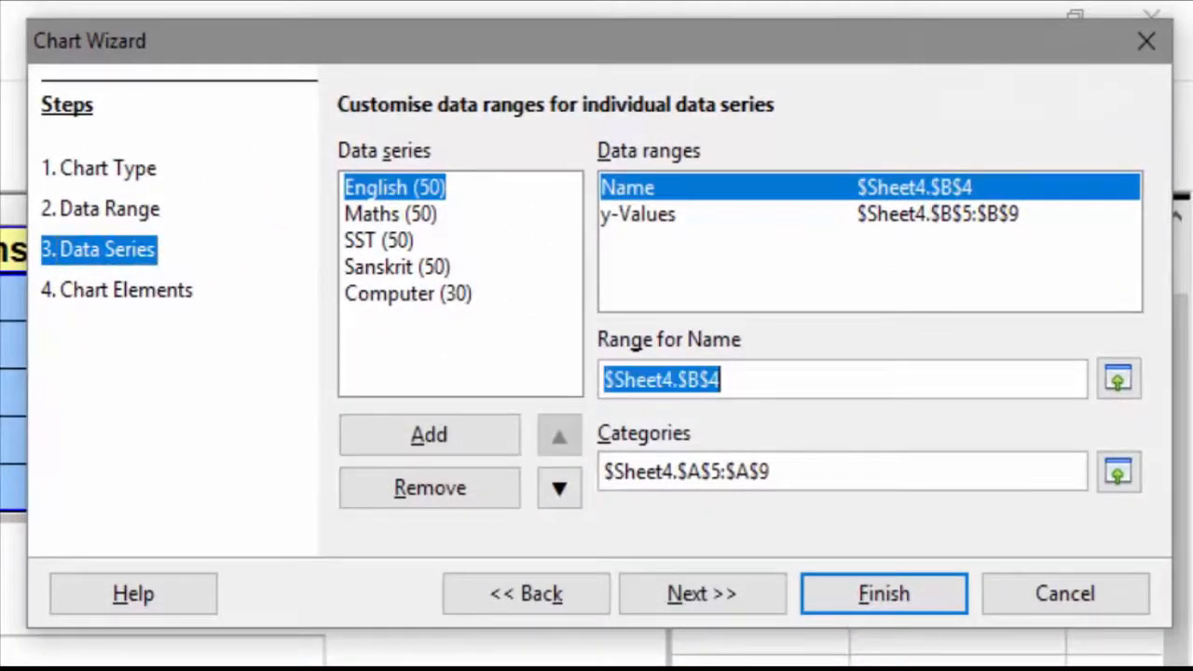
left_click(390, 214)
left_click_drag(604, 380, 722, 379)
left_click(378, 241)
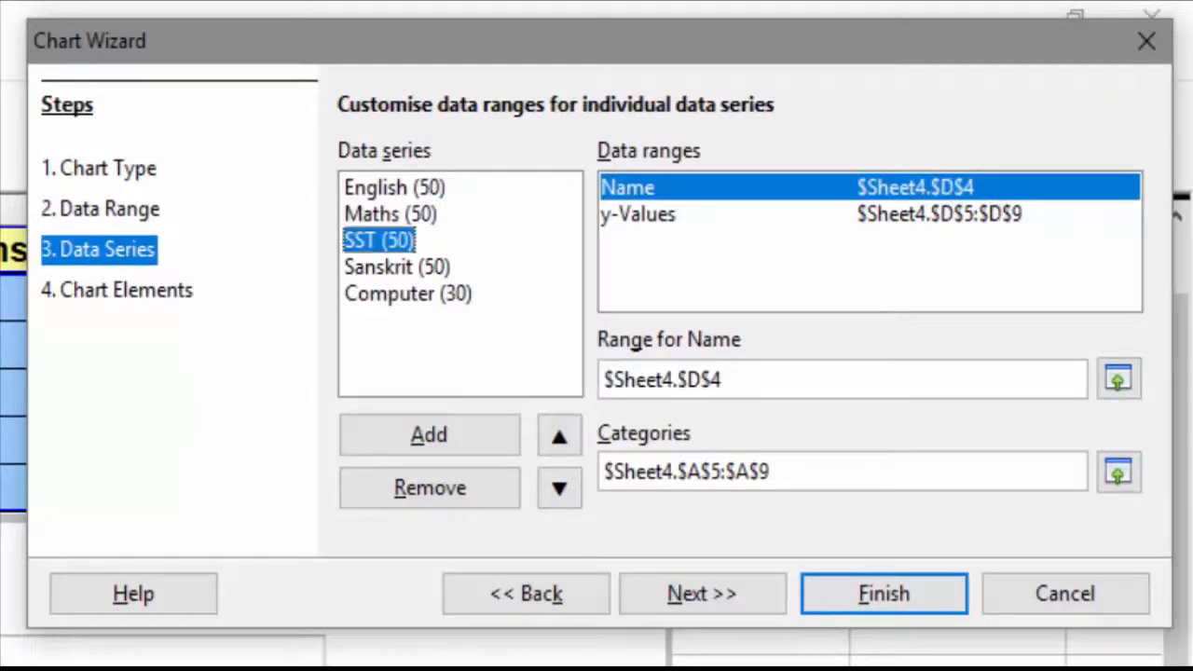
left_click_drag(604, 379, 723, 379)
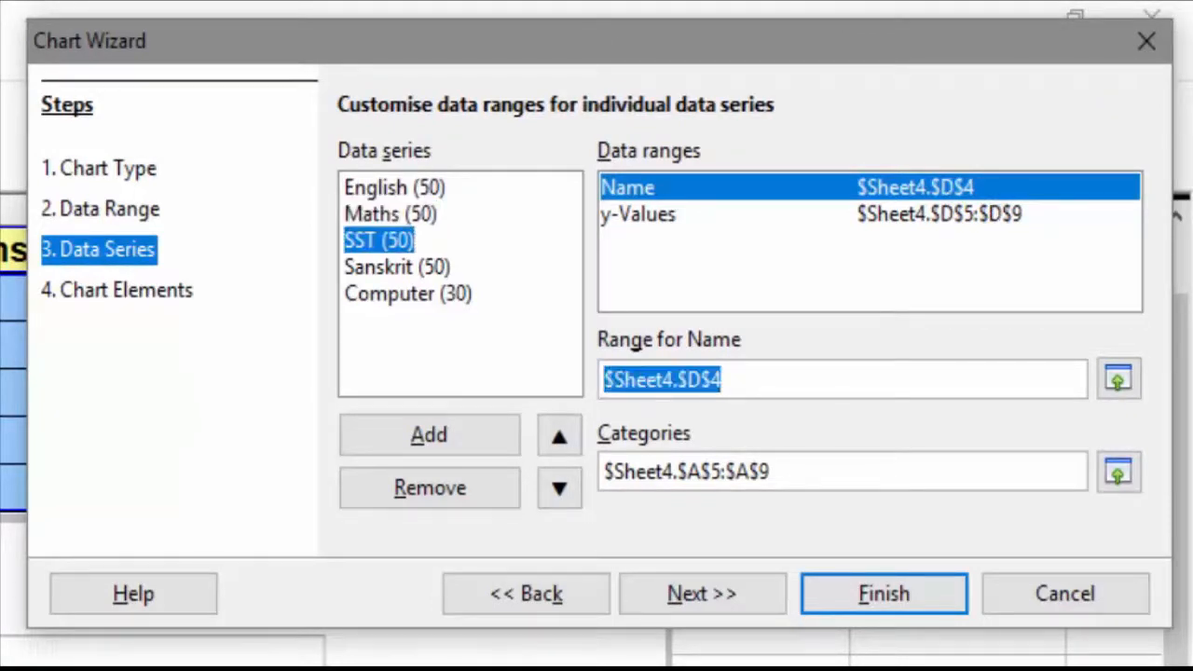
left_click(397, 267)
left_click_drag(604, 380, 722, 379)
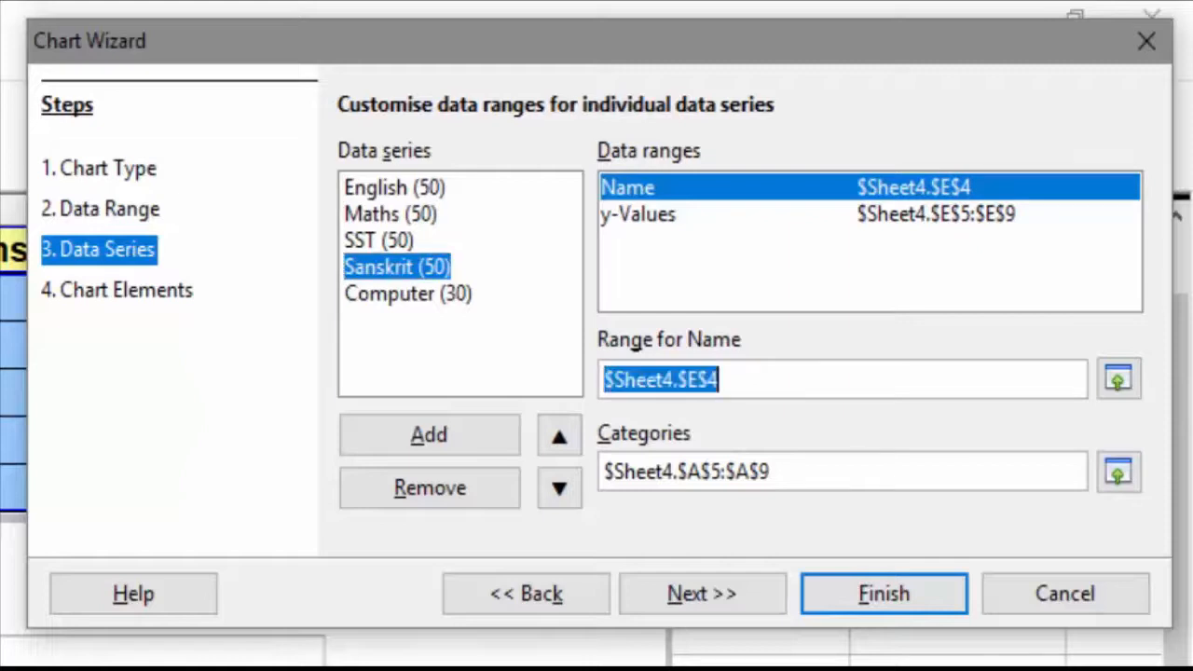
left_click(408, 293)
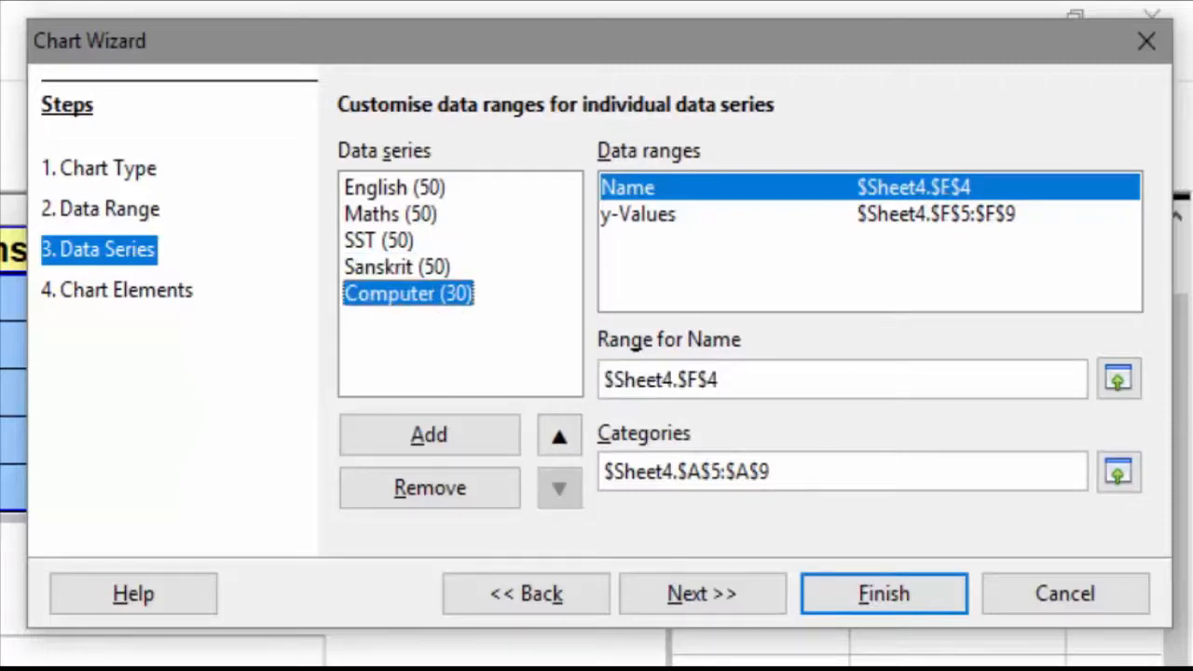
left_click_drag(604, 380, 720, 379)
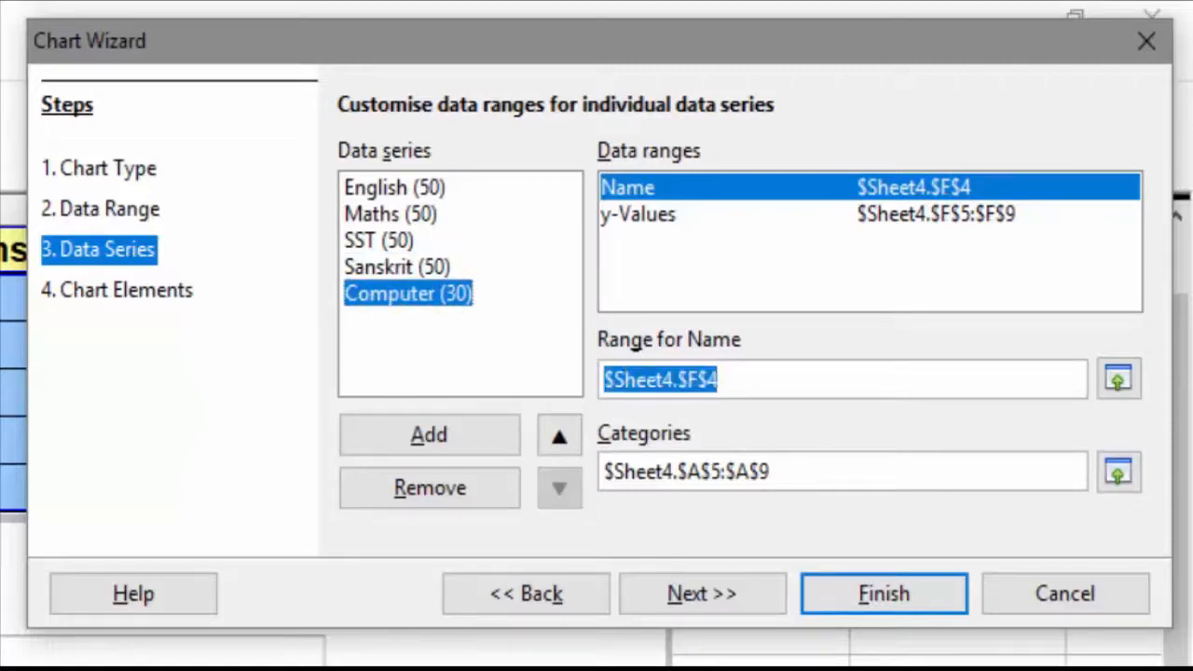
left_click_drag(604, 471, 770, 471)
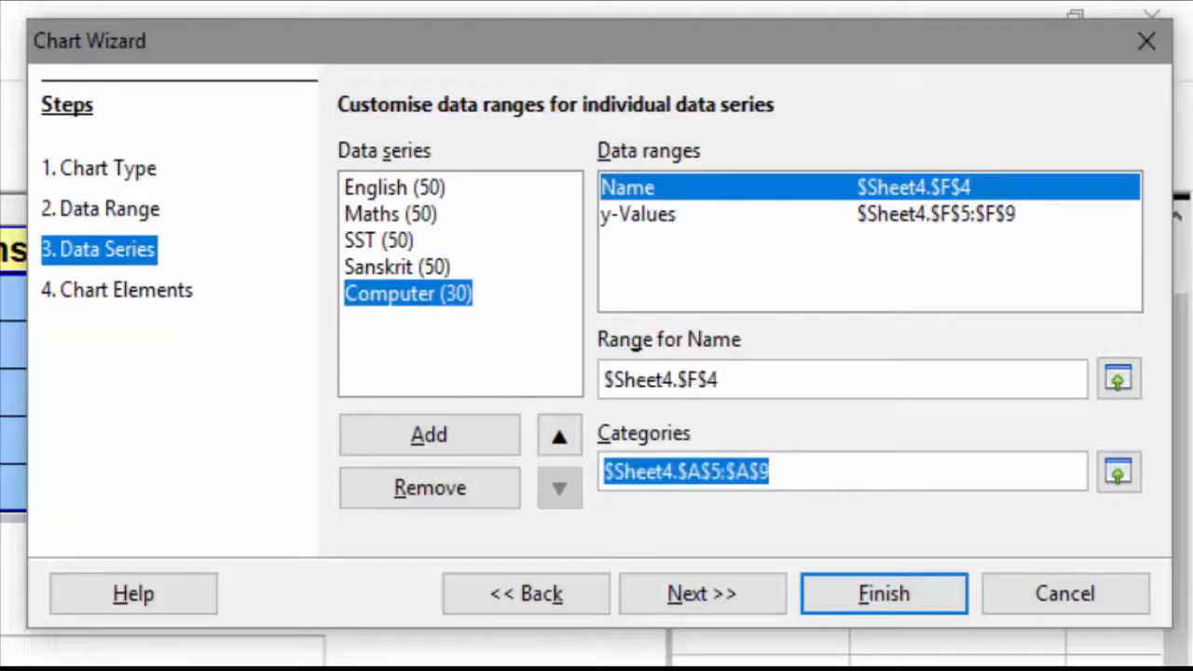
left_click(701, 594)
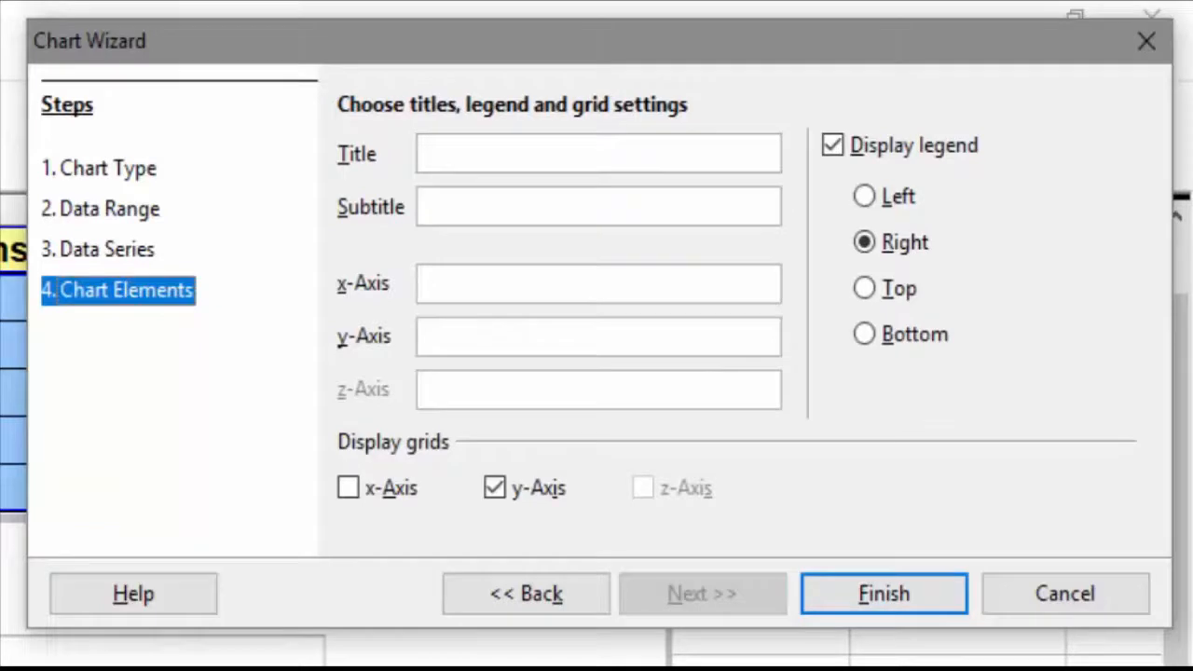
Step: Title the chart ABC PUBLIC SCHOOL with the subtitle RESULT OF THE FIRST UNIT TEST
left_click(608, 153)
type("ABC")
type(" PUBL")
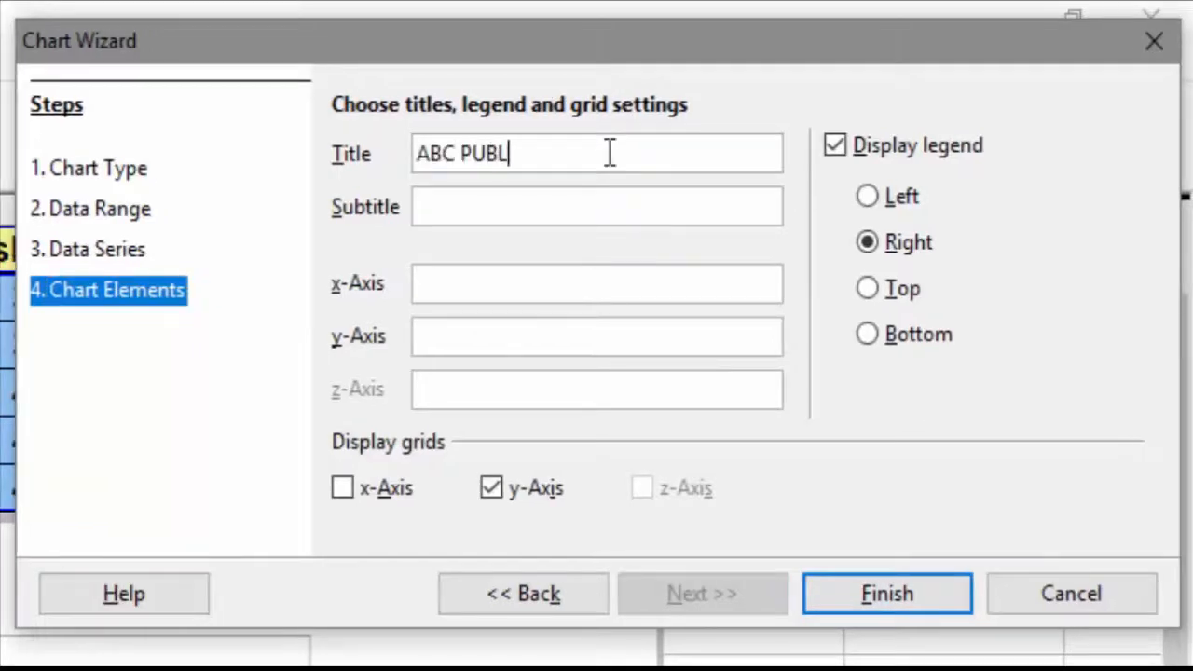
type("IC SCHO")
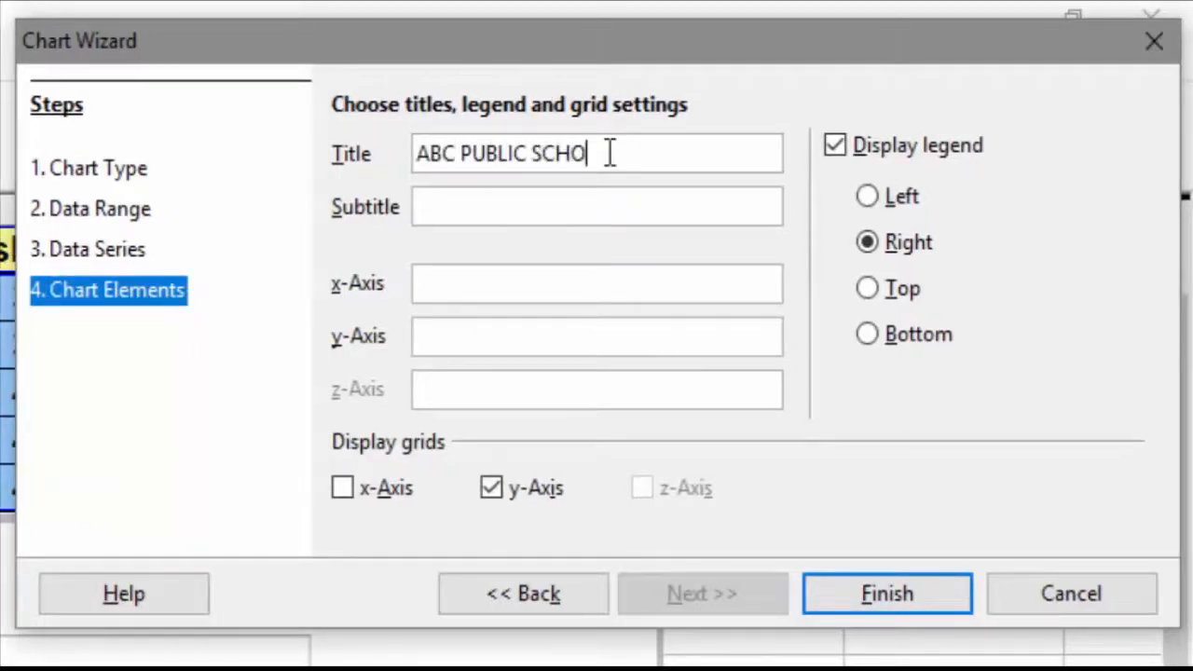
type("OL")
key("Tab")
type("RES")
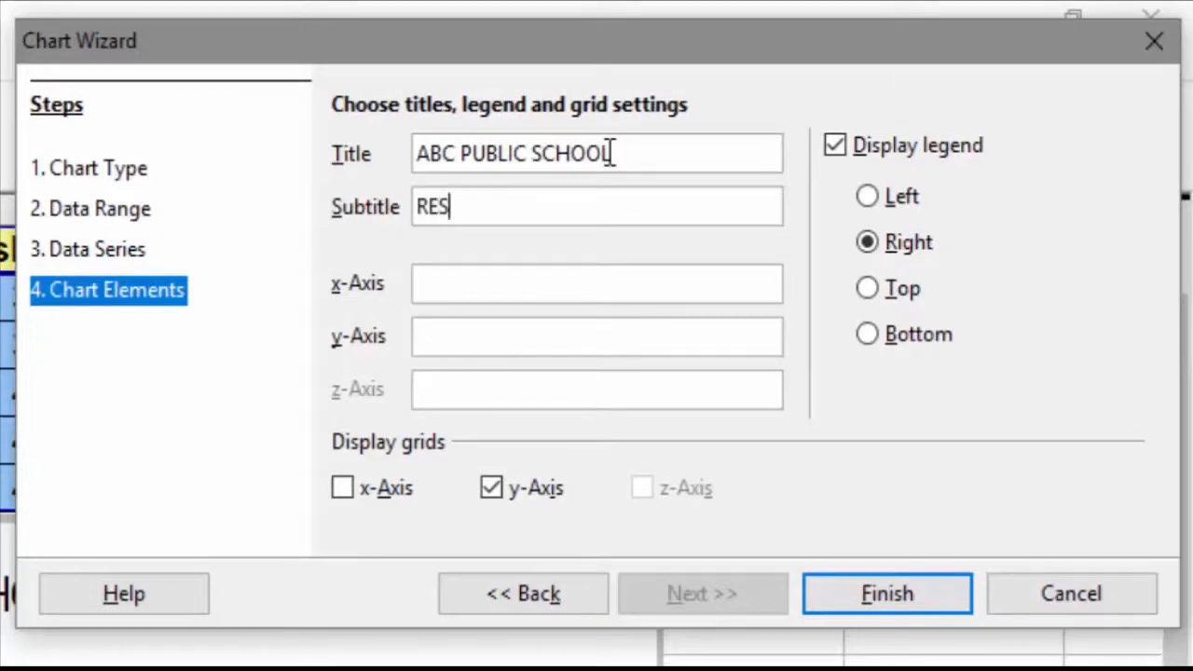
type("ULT OF THE ")
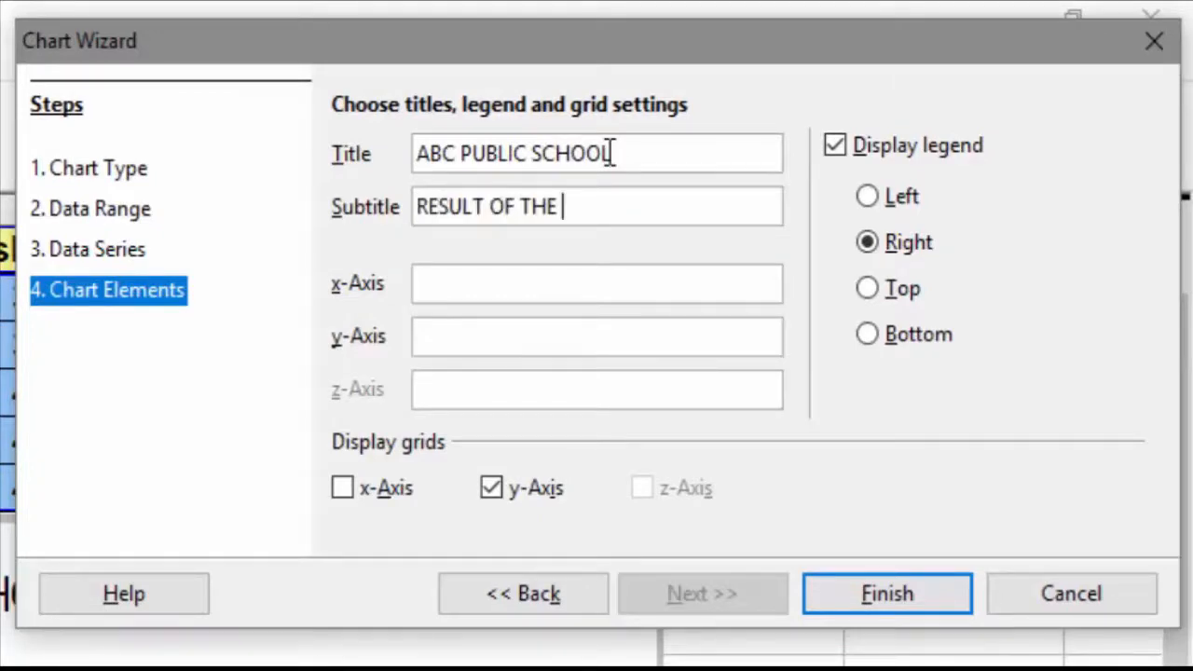
type("FIRST UNI")
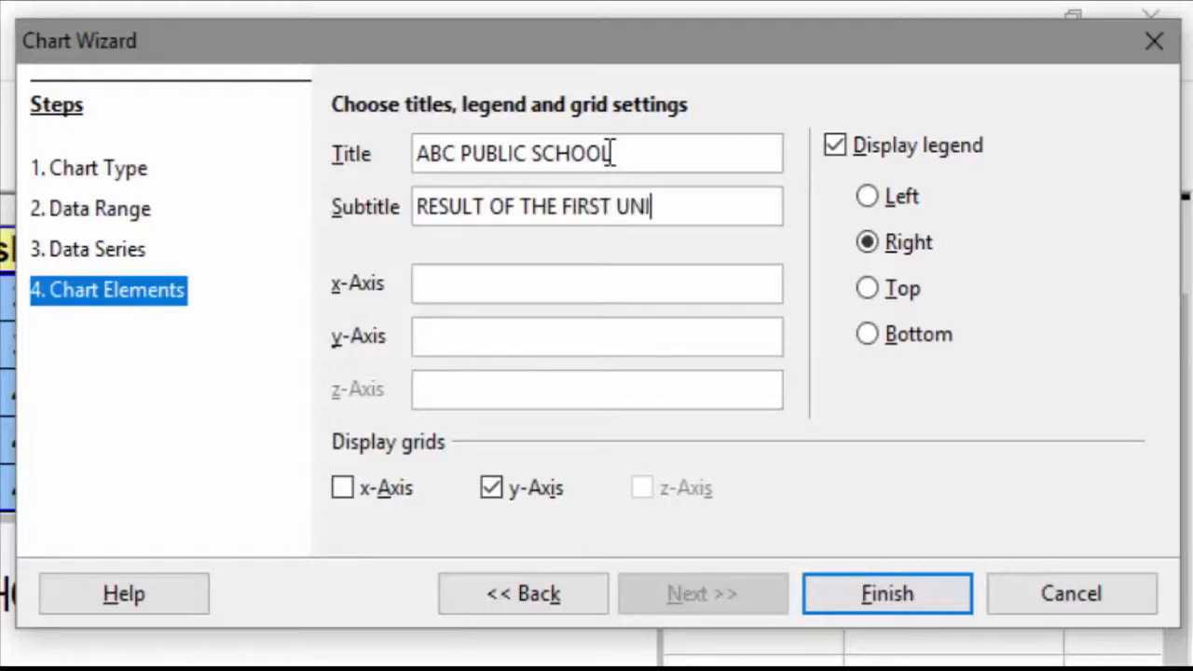
type("T TEST")
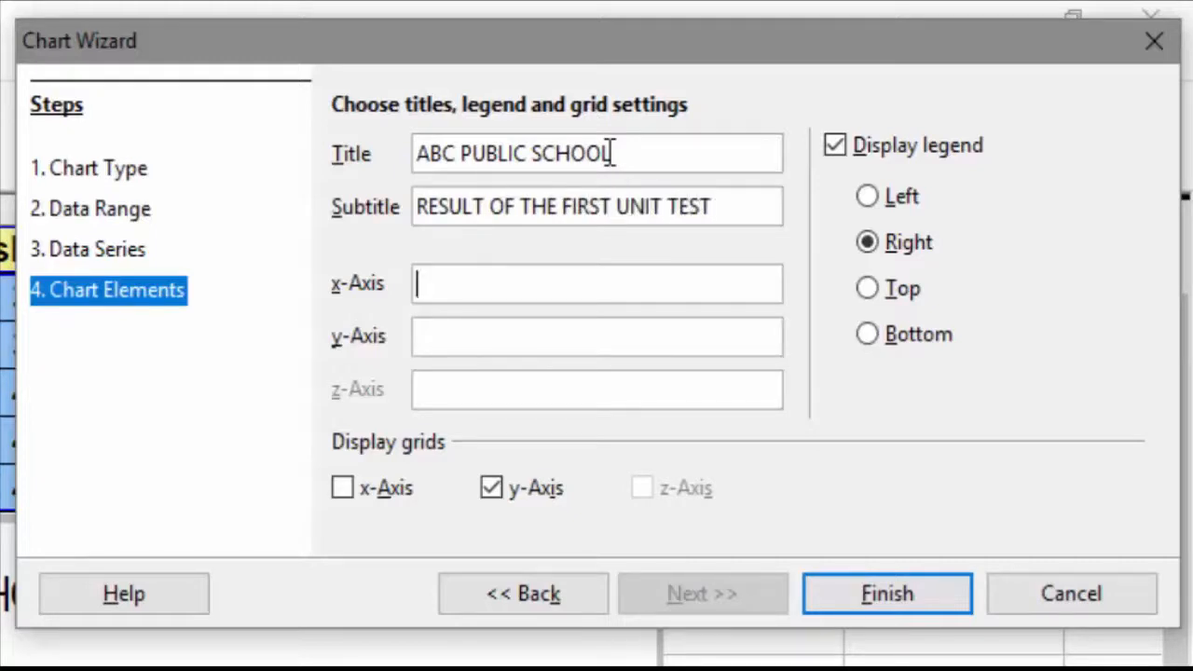
Step: Label the x-axis NAME OF THE STUDENTS and the y-axis MARKS OBTAINED BY STUDENTS
key("Tab")
type("NAME OF THE STUDENTS")
key("Tab")
type("MARKS OBTAINED BY STUD")
type("ENTS")
key("Tab")
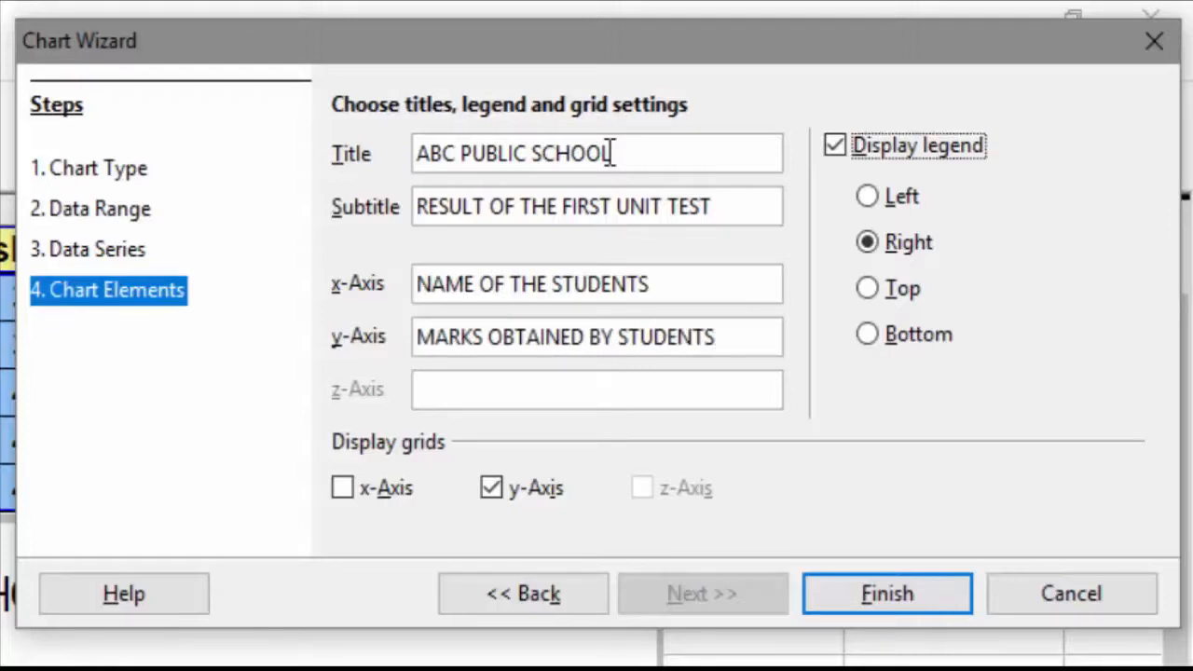
Step: Enable x-axis grid lines, keep the legend on the right, and finish the chart
left_click(342, 488)
left_click(865, 237)
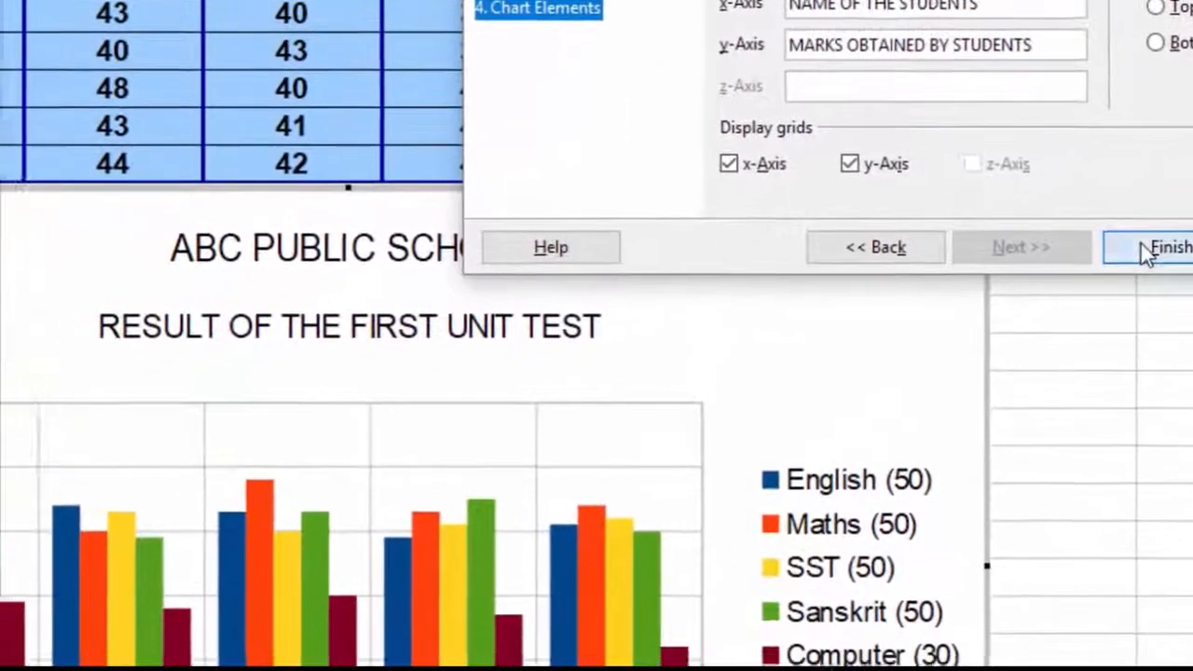
left_click(1102, 304)
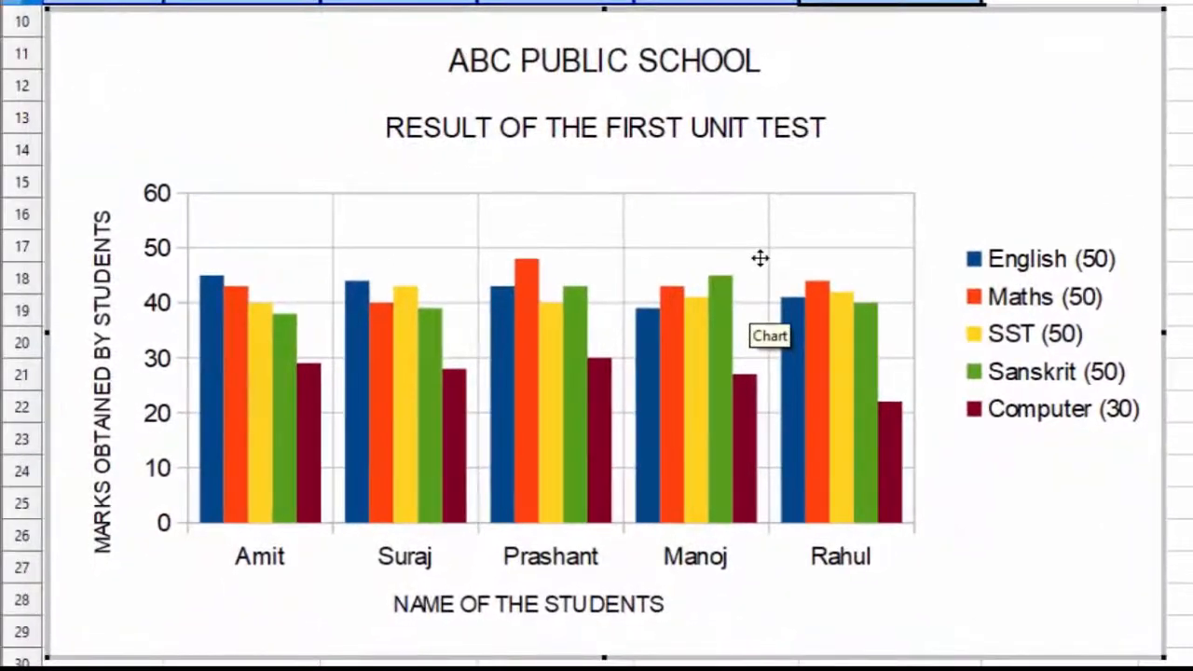
Step: Enter chart editing and open the Chart Area properties dialog
left_click(720, 295)
left_click(1033, 225)
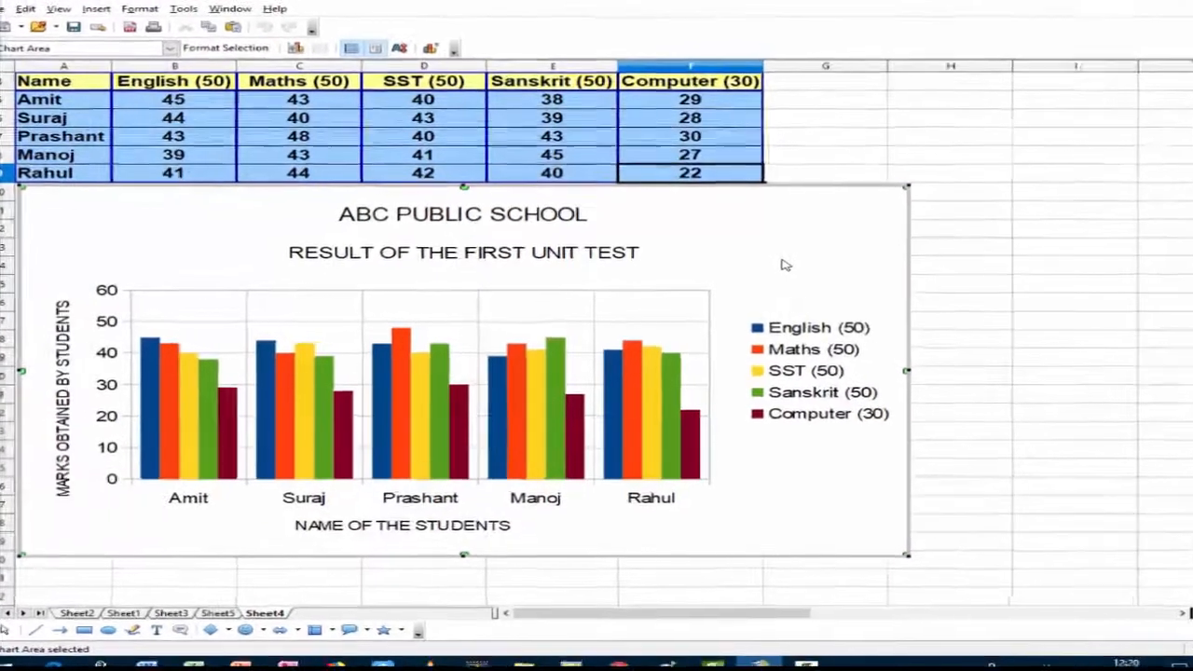
double_click(779, 266)
left_click(857, 168)
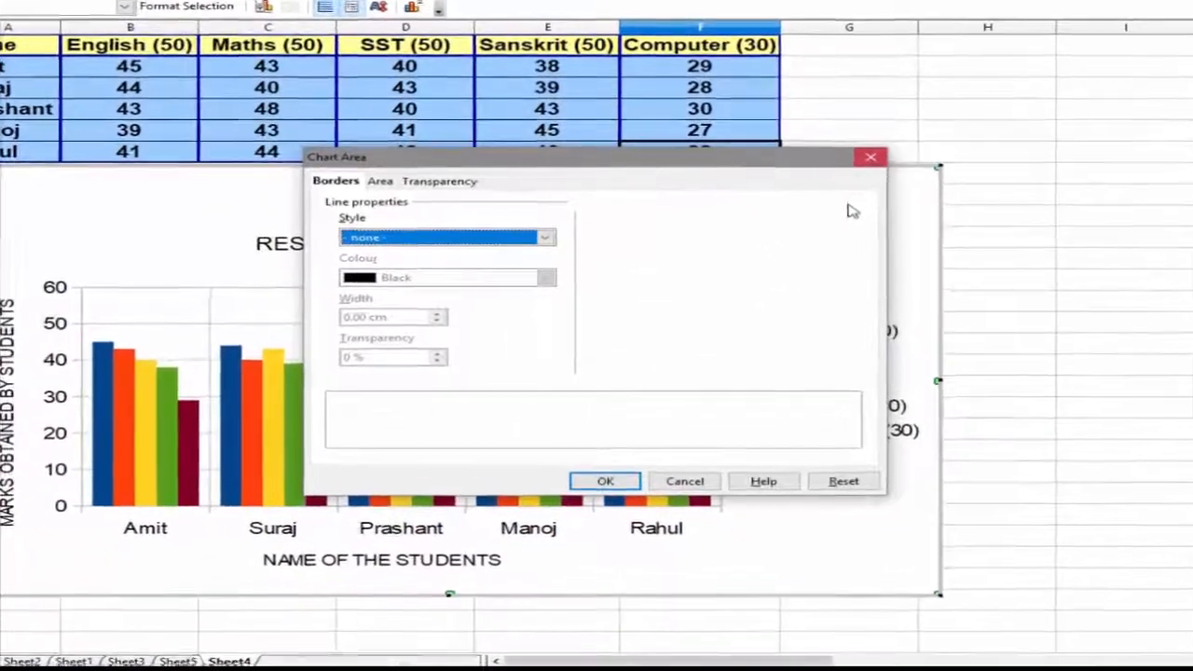